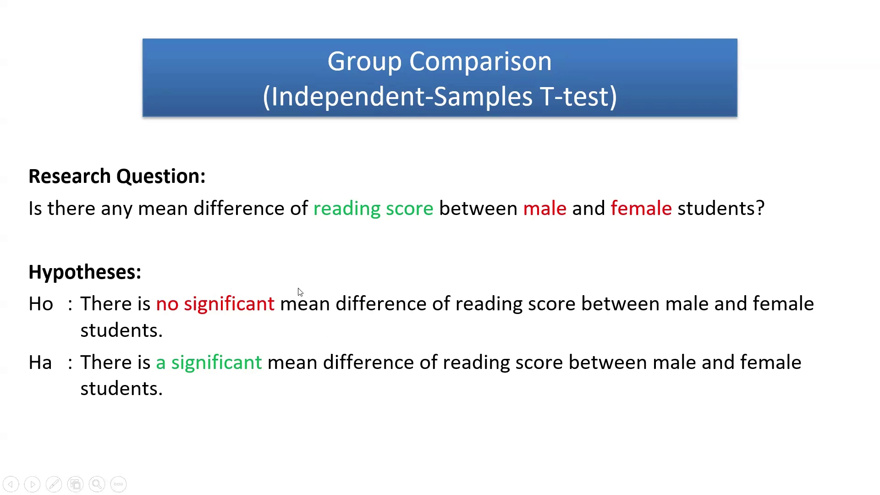
# Step: Switch to Excel and copy the sex and reading score values in C2:D44 of the In-class sheet
pyautogui.press('ctrl+super+Right')
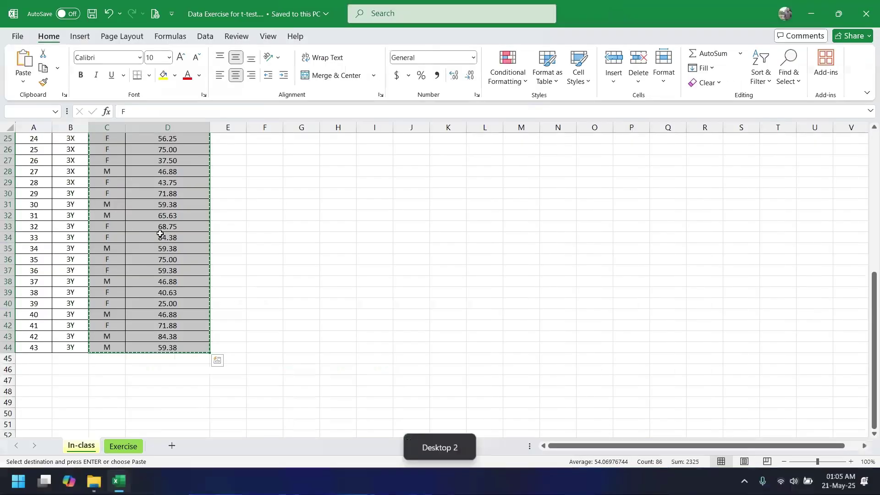
pyautogui.scroll(8, 160, 233)
pyautogui.click(167, 161)
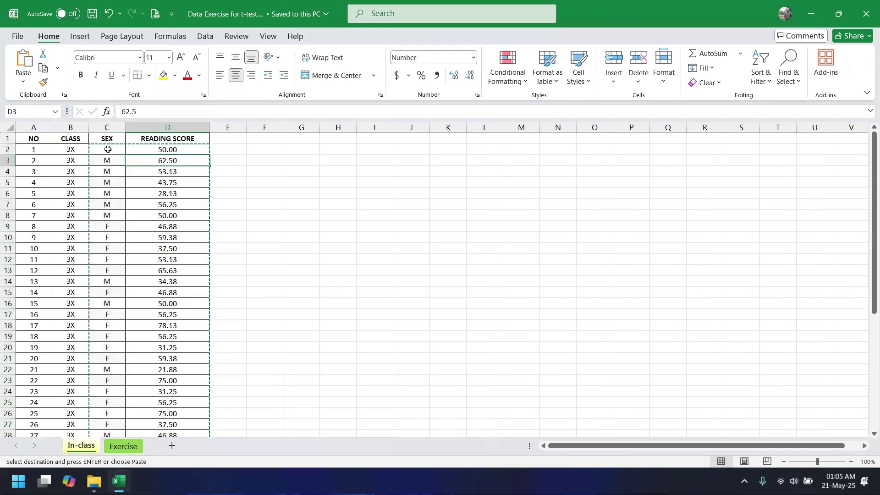
pyautogui.click(108, 149)
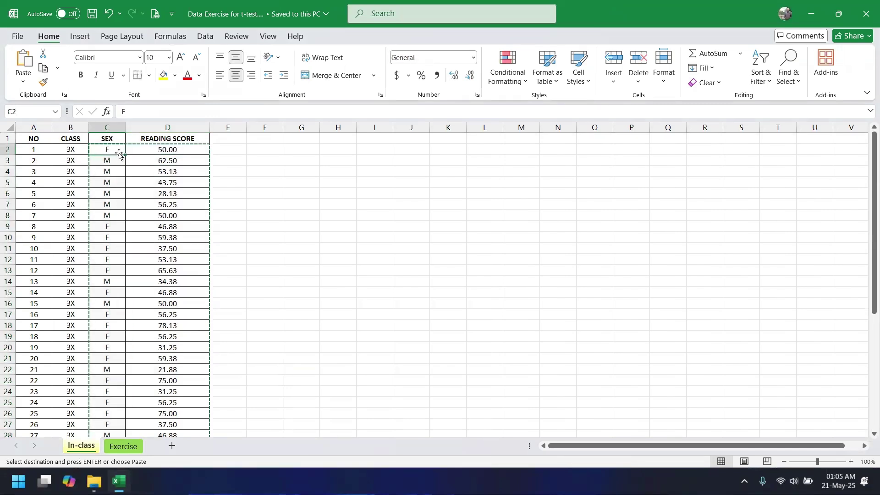
pyautogui.scroll(-8, 147, 215)
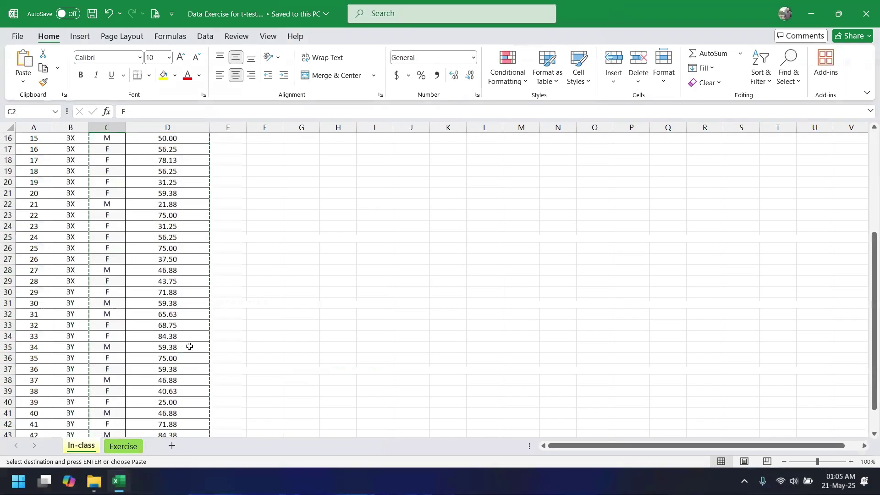
pyautogui.keyDown('shift'); pyautogui.click(180, 349); pyautogui.keyUp('shift')
pyautogui.scroll(8, 207, 299)
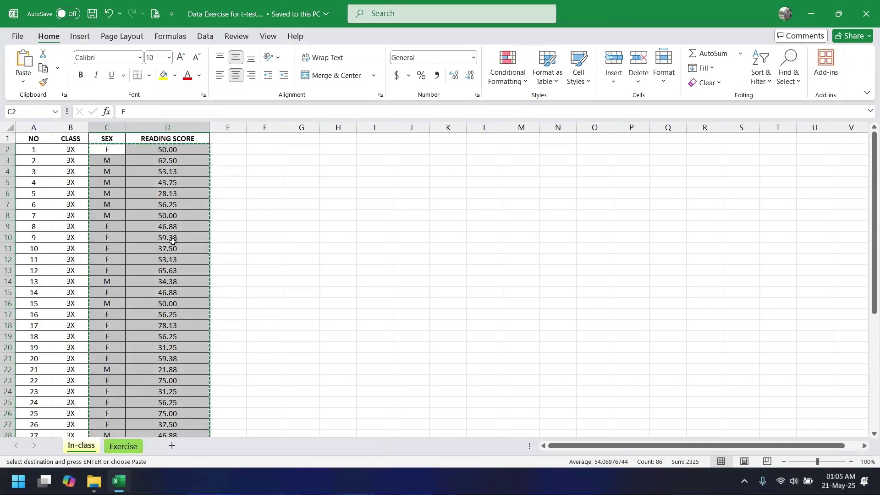
# Step: Switch to SPSS, paste the copied values into the first two variables and widen the first column
pyautogui.press('ctrl+super+Right')
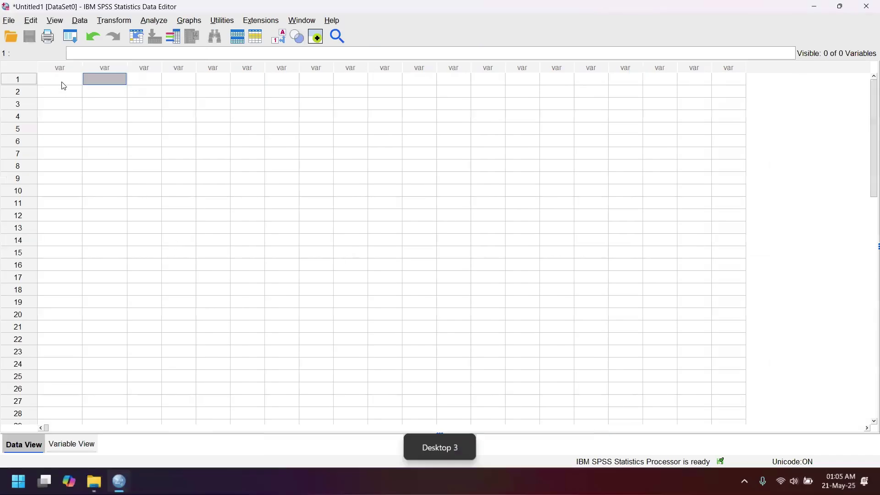
pyautogui.hotkey('ctrl', 'v')
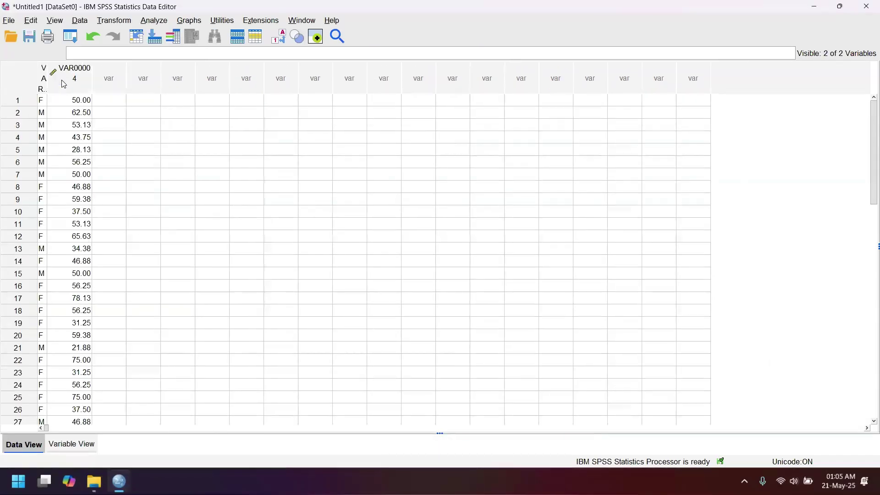
pyautogui.moveTo(50, 77); pyautogui.dragTo(79, 83)
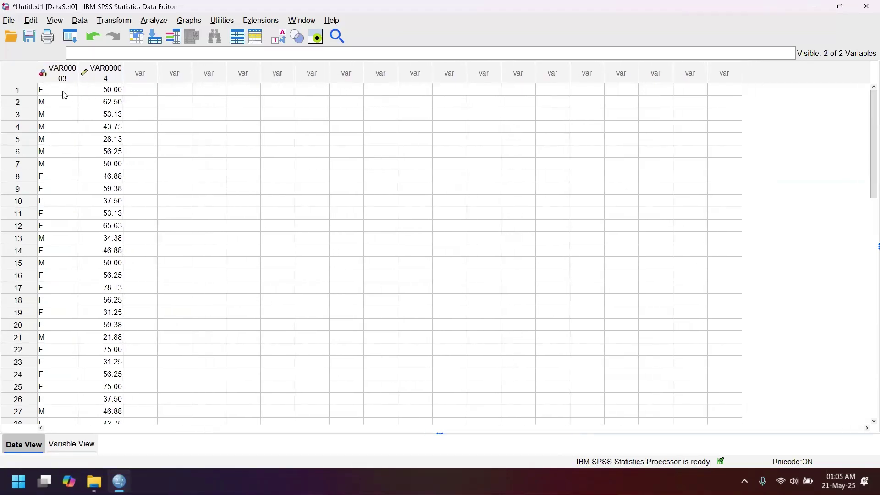
# Step: Rename the first variable Group and the second variable Score in the variable definitions
pyautogui.click(73, 445)
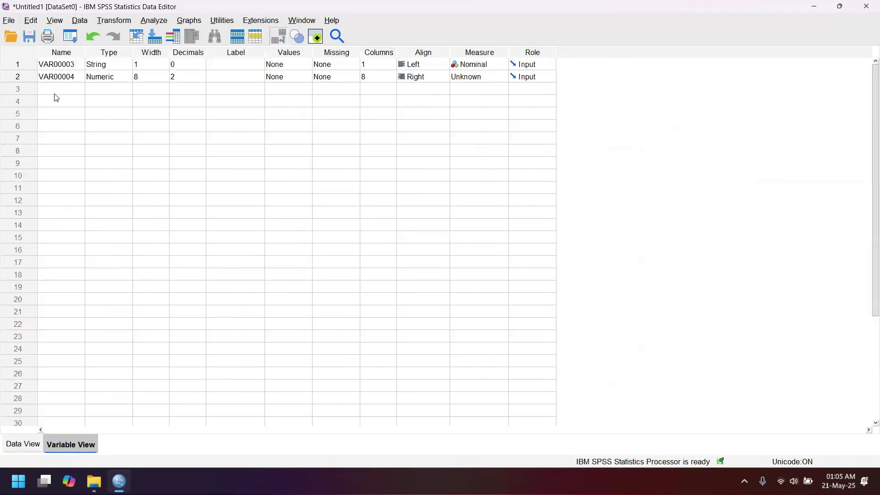
pyautogui.click(65, 66)
pyautogui.click(65, 65)
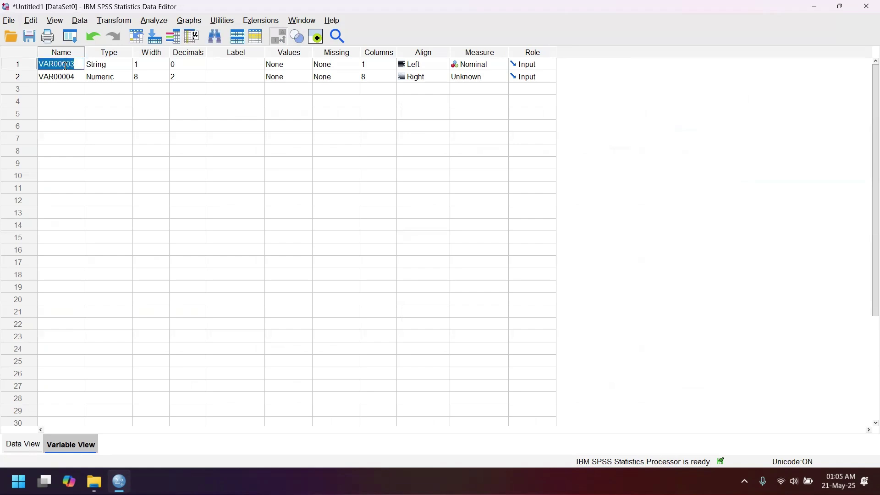
pyautogui.write('Group')
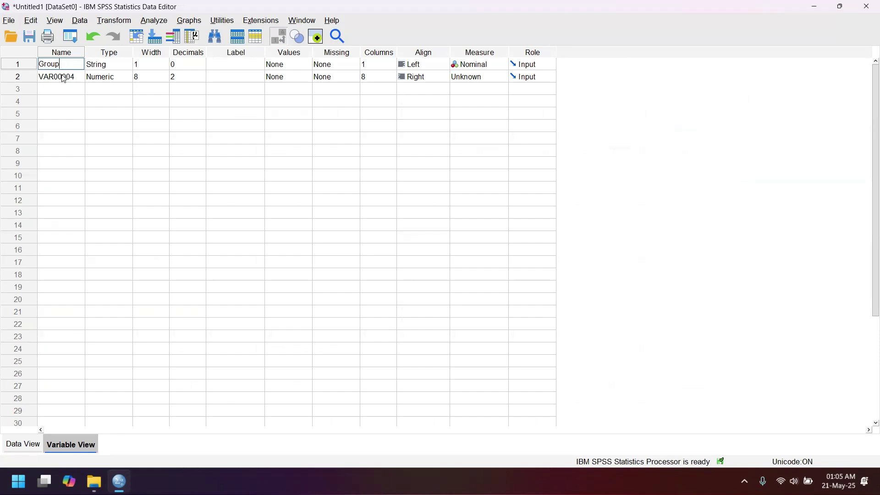
pyautogui.click(65, 78)
pyautogui.click(66, 79)
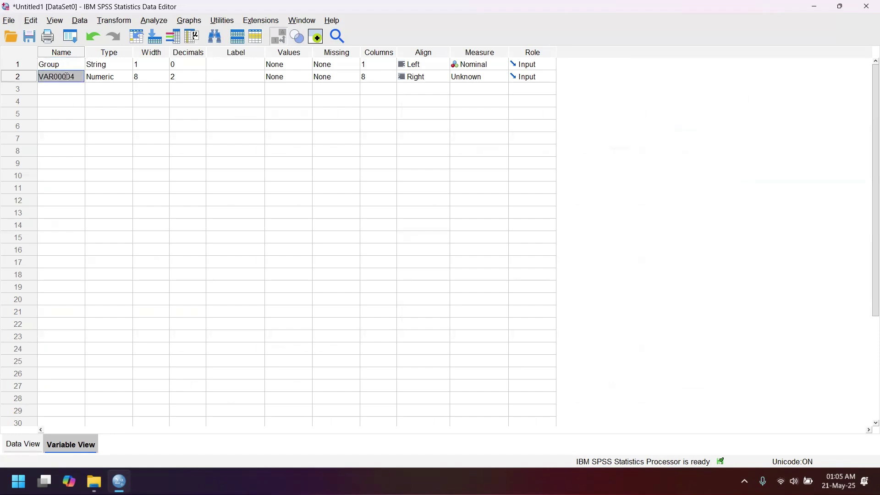
pyautogui.write('Score')
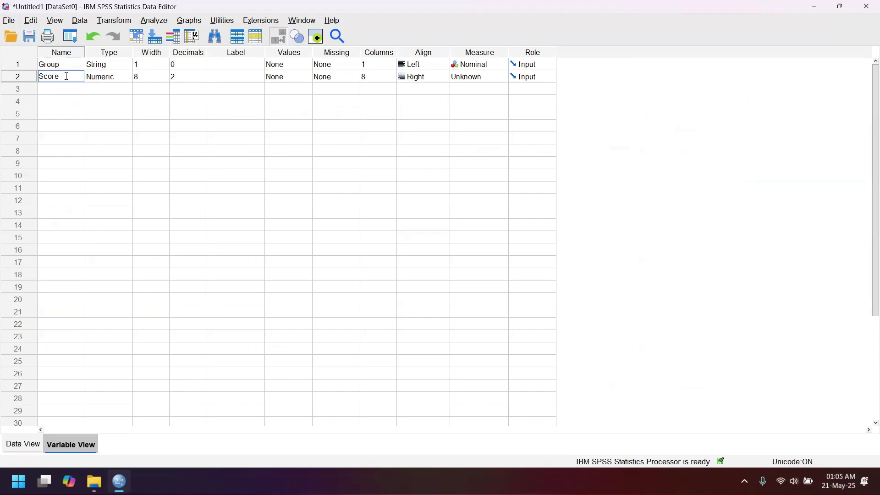
pyautogui.click(155, 101)
pyautogui.moveTo(67, 66); pyautogui.dragTo(68, 79)
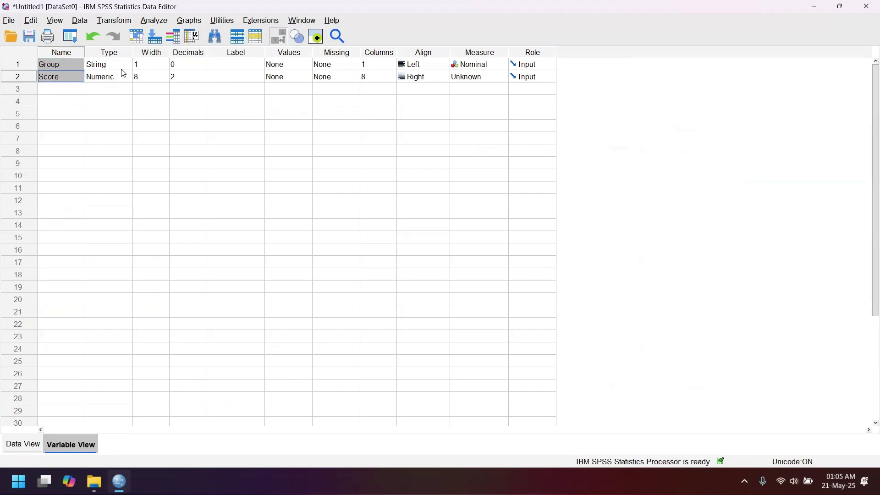
# Step: Label the Group variable "Student's Group" and the Score variable "Reading Score"
pyautogui.click(250, 67)
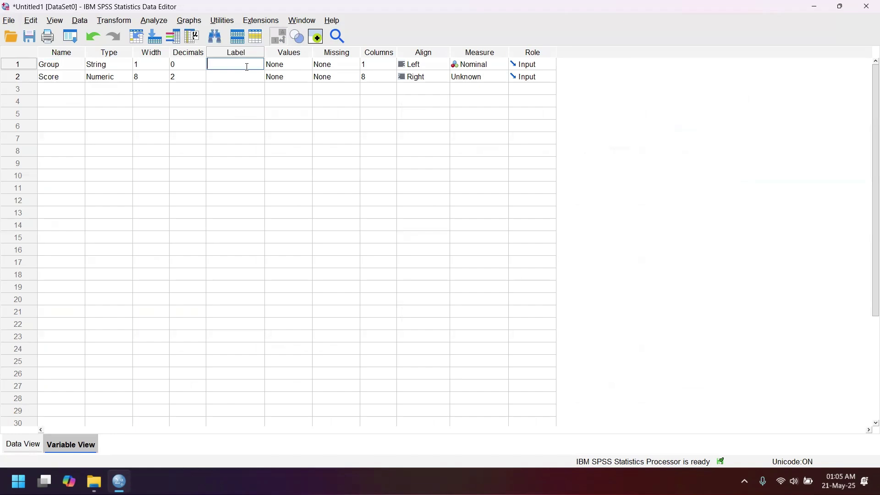
pyautogui.write("Student's Group")
pyautogui.doubleClick(250, 77)
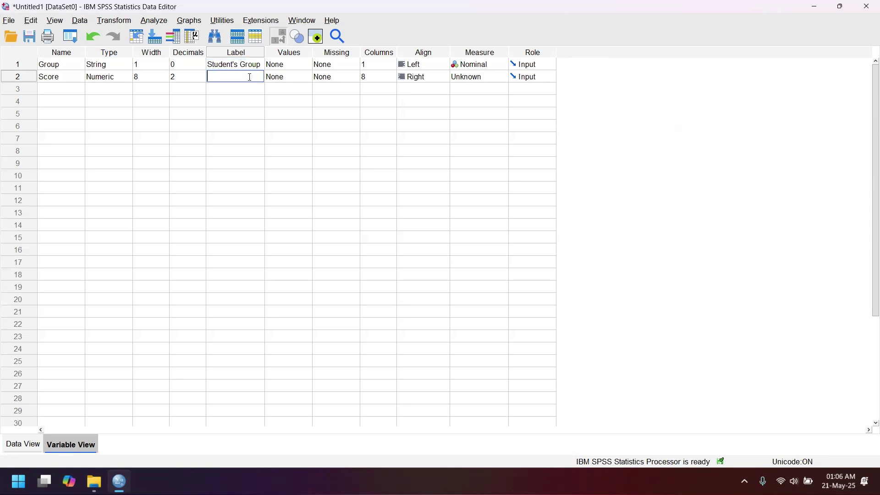
pyautogui.write('Reading Score')
pyautogui.click(272, 112)
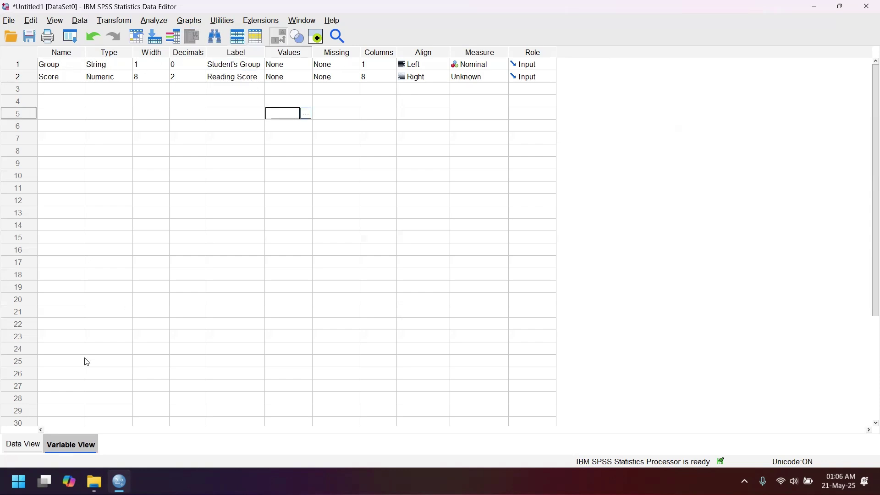
# Step: Check the codes used in the Group column of the data, widening it, and return to the variable definitions
pyautogui.click(34, 448)
pyautogui.moveTo(49, 77); pyautogui.dragTo(73, 97)
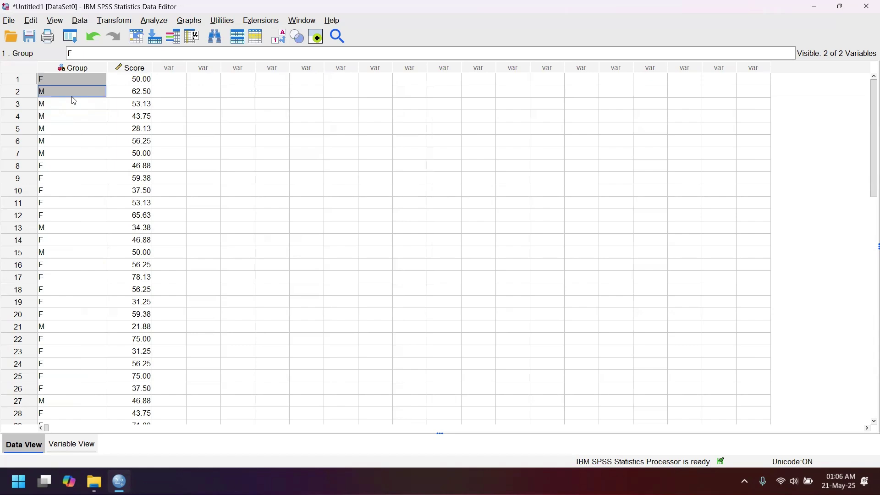
pyautogui.click(85, 442)
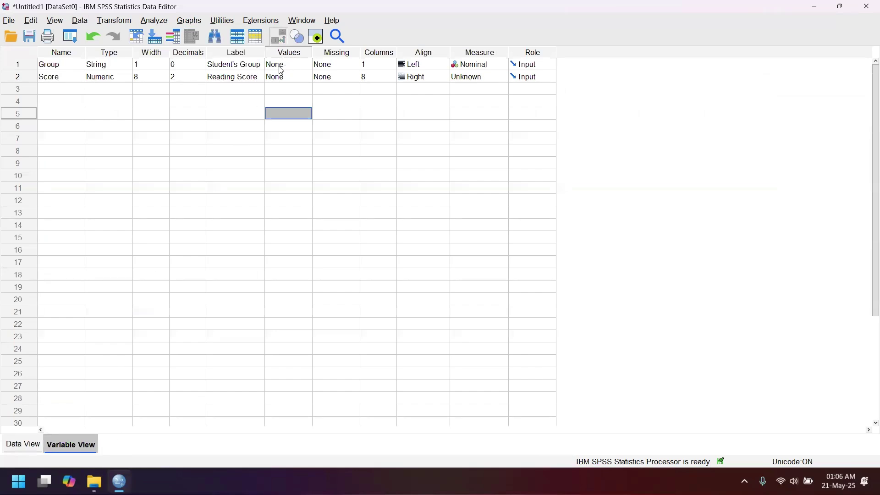
# Step: Define value labels for the Group variable: F as Female and M as Male
pyautogui.click(307, 66)
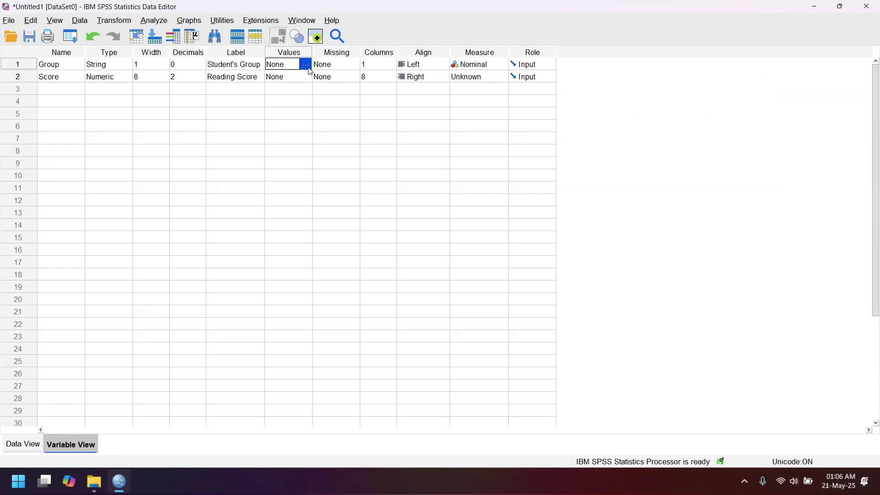
pyautogui.click(307, 65)
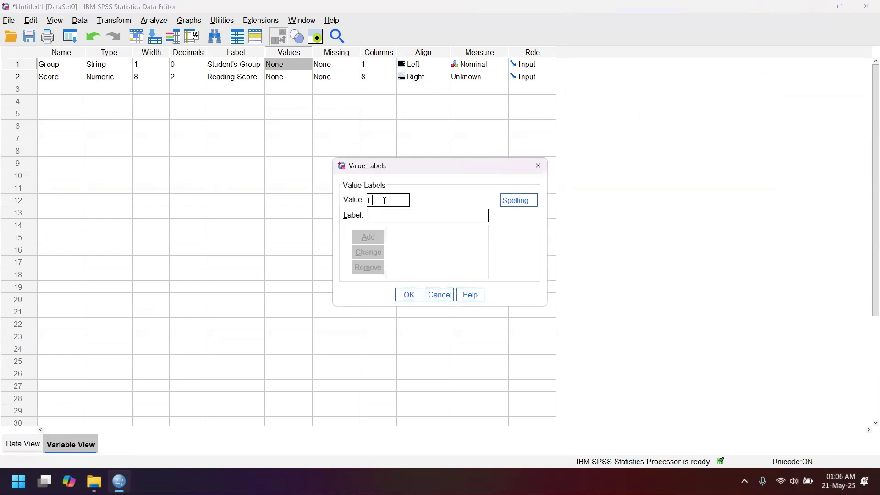
pyautogui.click(383, 218)
pyautogui.write('F')
pyautogui.click(376, 239)
pyautogui.write('M')
pyautogui.click(380, 214)
pyautogui.write('Male')
pyautogui.click(373, 239)
pyautogui.click(420, 233)
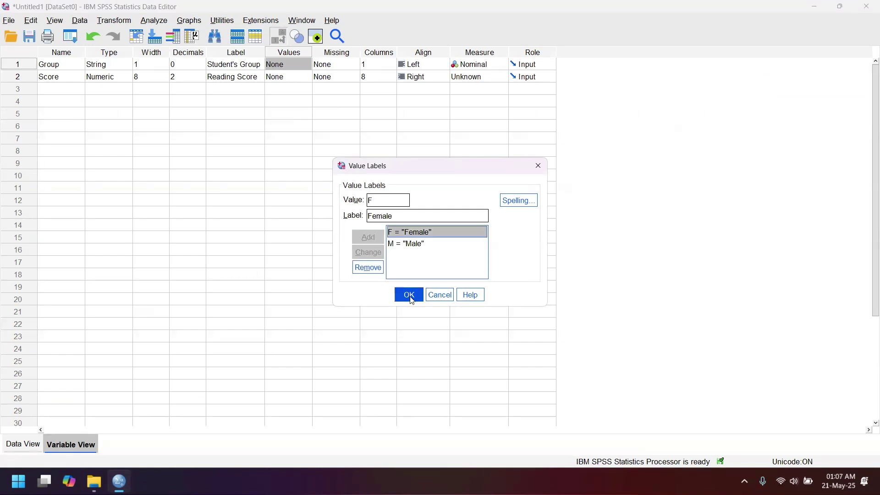
pyautogui.click(409, 295)
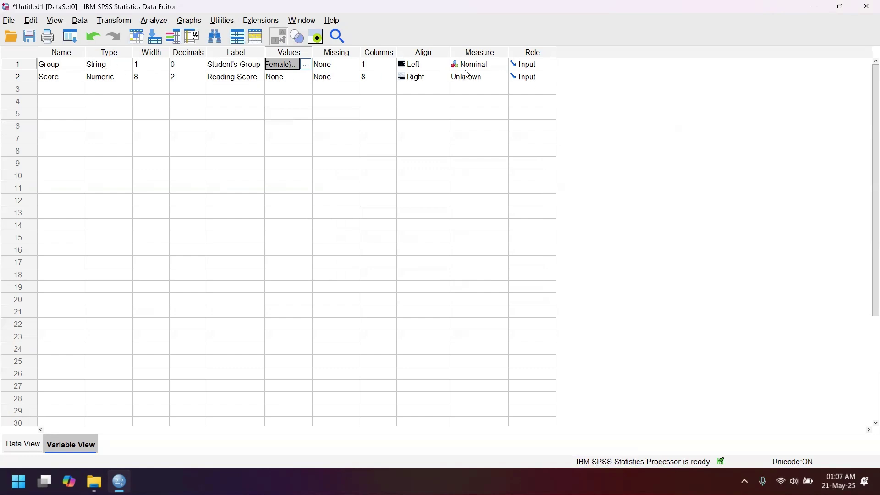
# Step: Set the measurement level of Group to Nominal and of Score to Scale
pyautogui.click(502, 68)
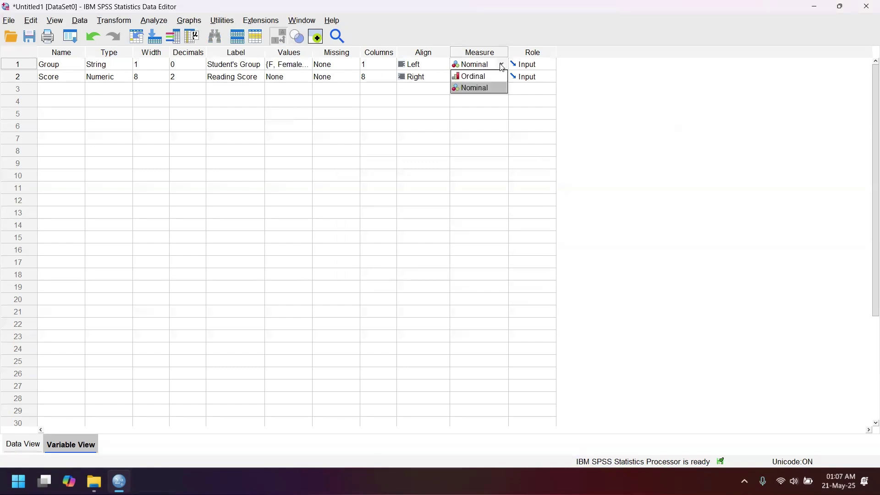
pyautogui.click(489, 88)
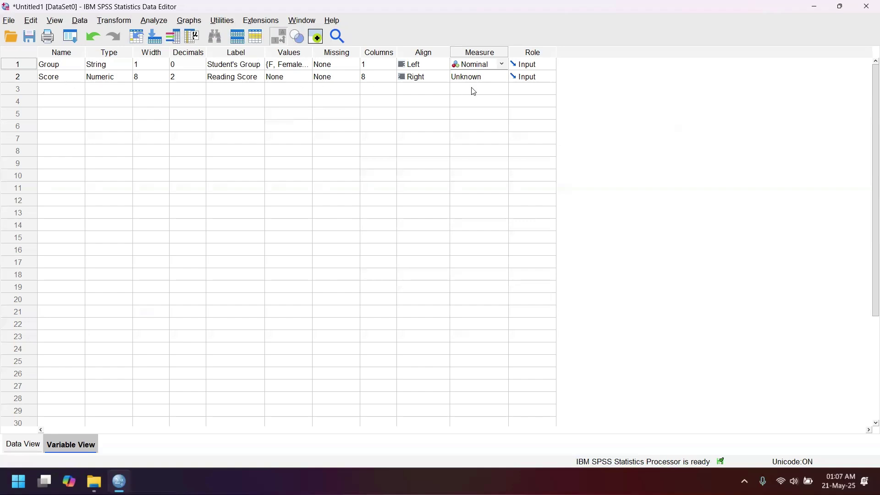
pyautogui.click(501, 77)
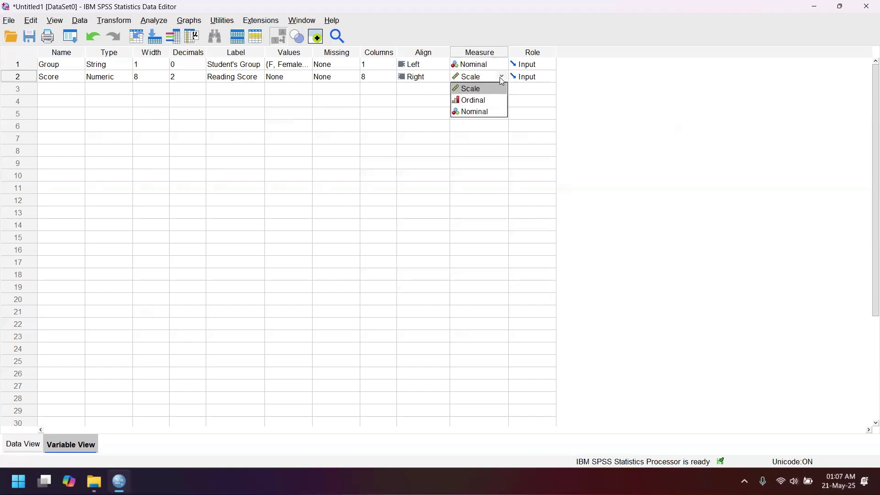
pyautogui.click(479, 89)
pyautogui.click(487, 113)
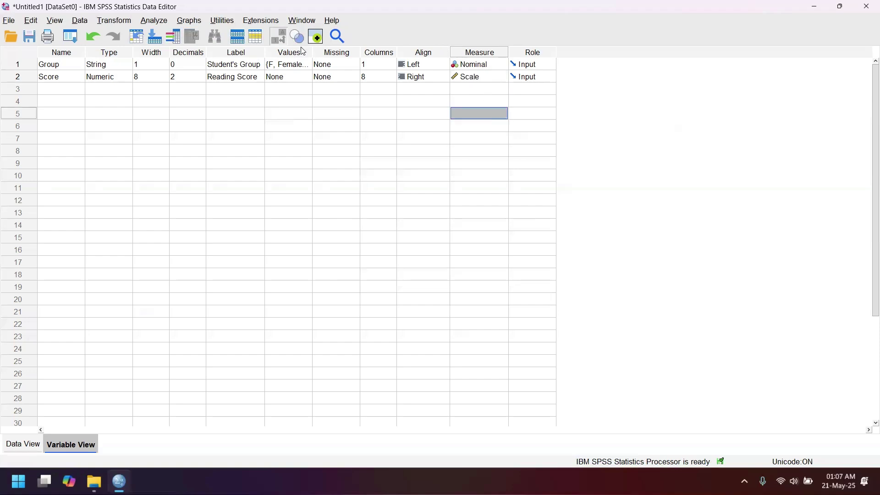
# Step: Widen the Group column in the data and toggle between raw codes and value labels, leaving the labels displayed
pyautogui.click(25, 444)
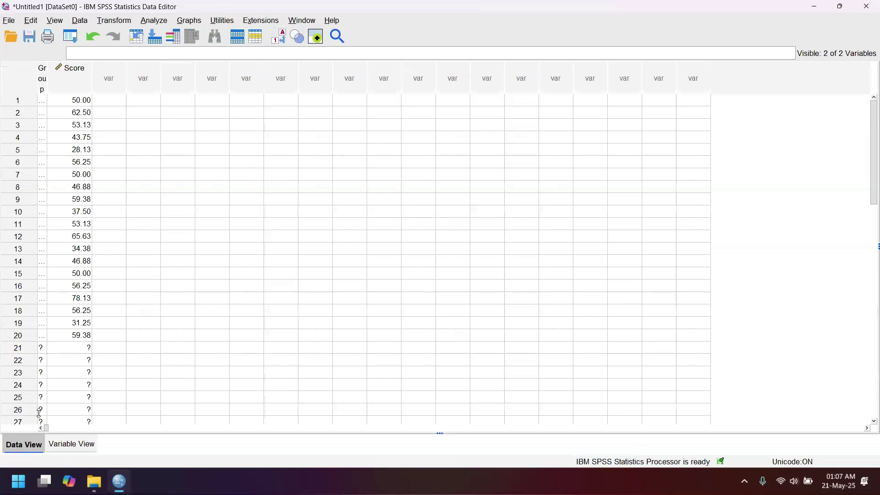
pyautogui.moveTo(48, 83); pyautogui.dragTo(87, 91)
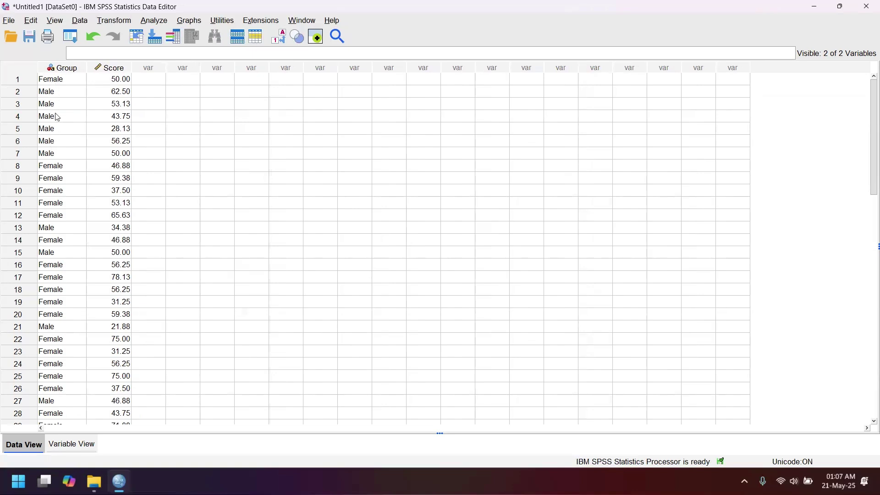
pyautogui.click(278, 44)
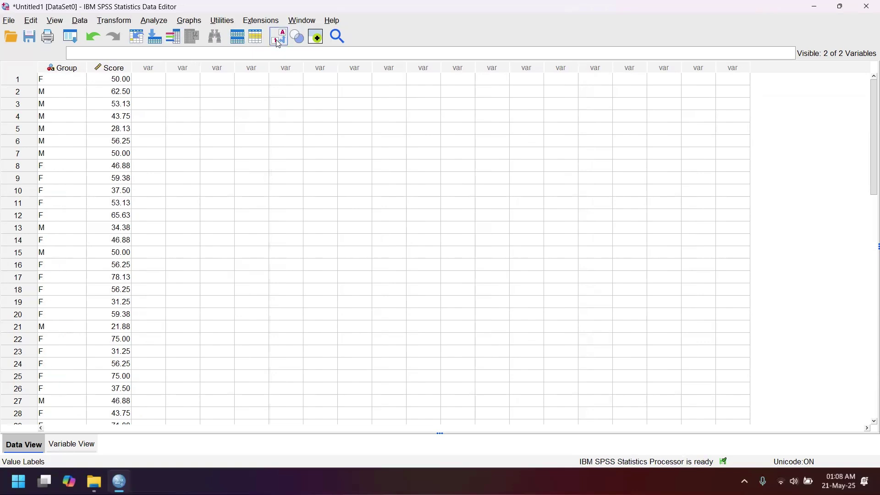
pyautogui.click(279, 44)
pyautogui.click(279, 44)
pyautogui.click(279, 44)
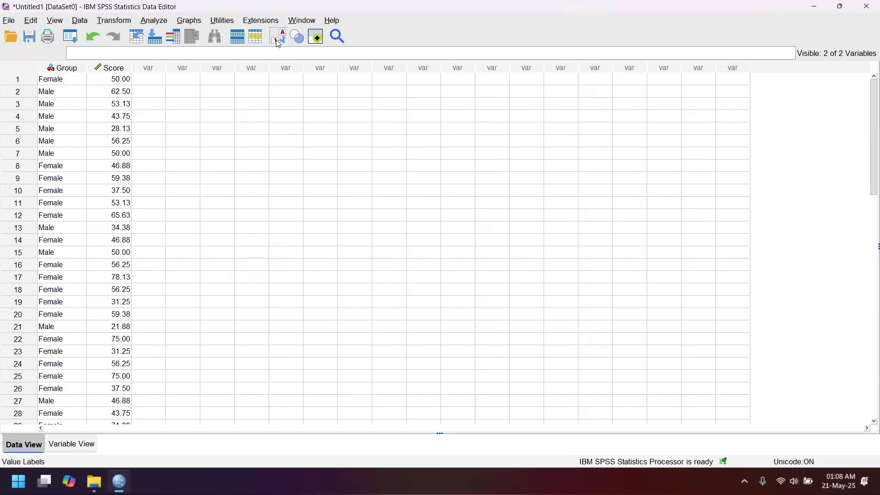
pyautogui.click(178, 128)
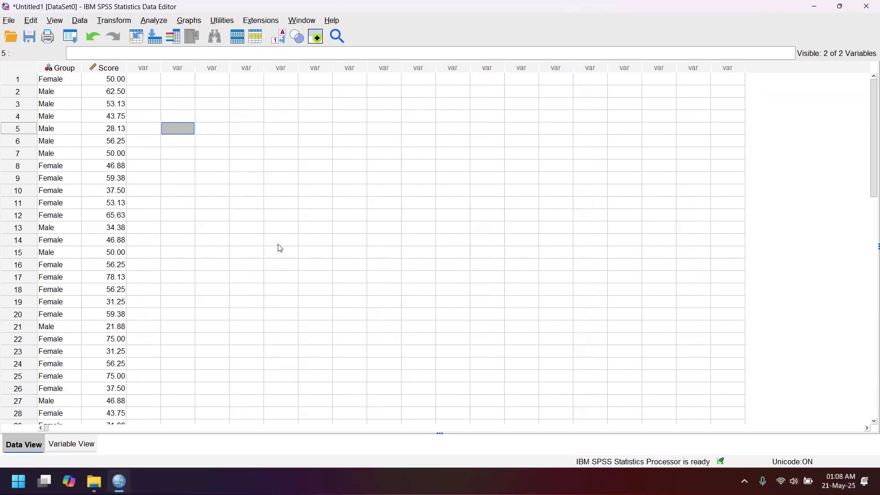
# Step: Switch to the presentation to review the slide preceding the research question, and return to the SPSS data
pyautogui.press('ctrl+super+Left')
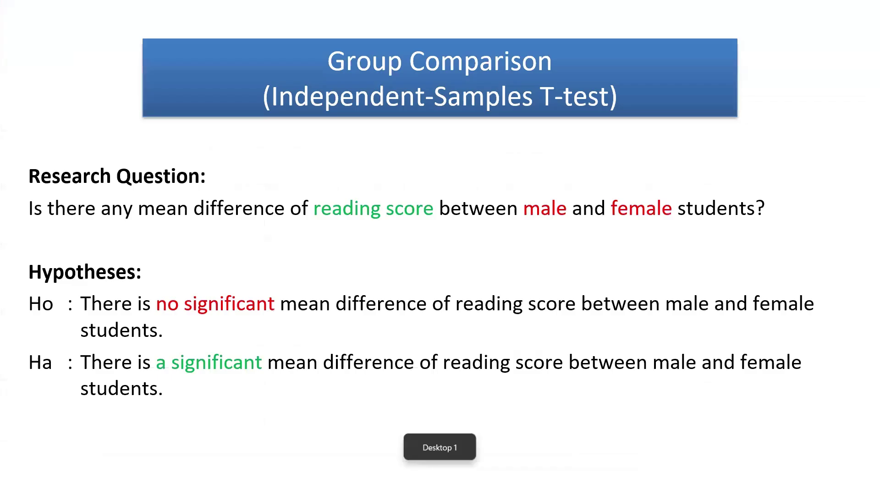
pyautogui.press('Left')
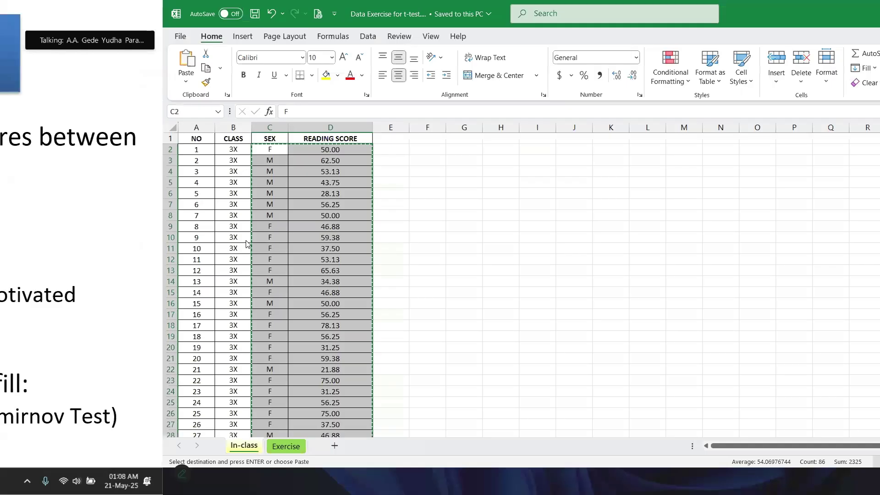
pyautogui.press('ctrl+super+Right')
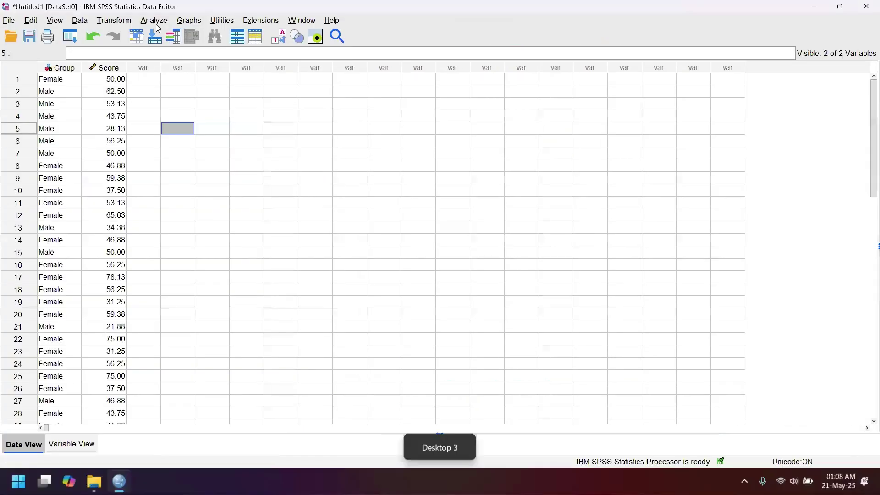
# Step: Set up an Explore analysis with Reading Score as the dependent variable and Student's Group as the factor
pyautogui.click(159, 24)
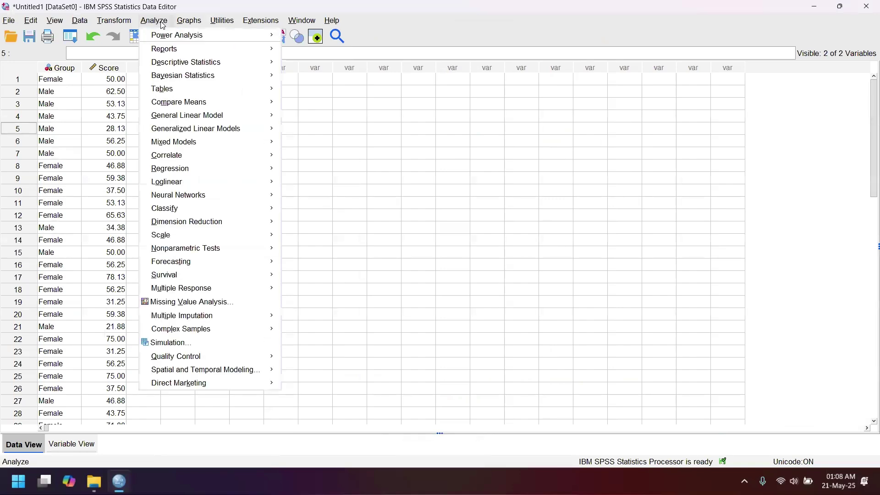
pyautogui.moveTo(218, 66)
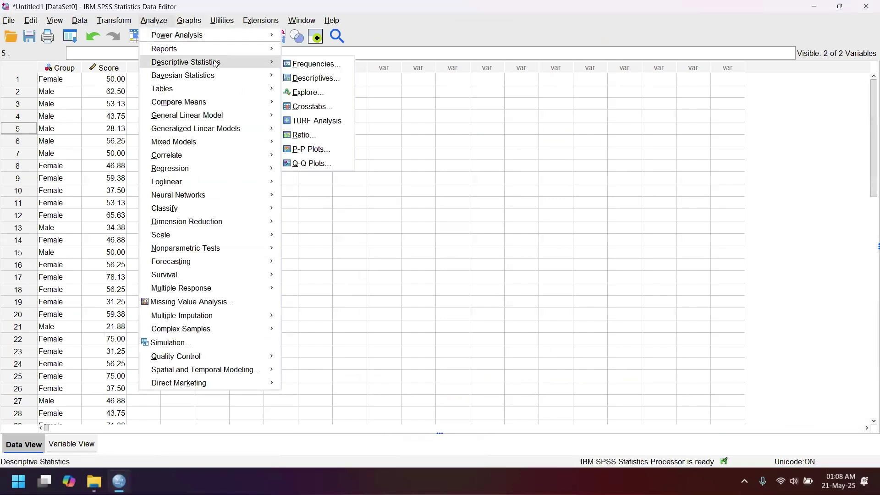
pyautogui.click(323, 93)
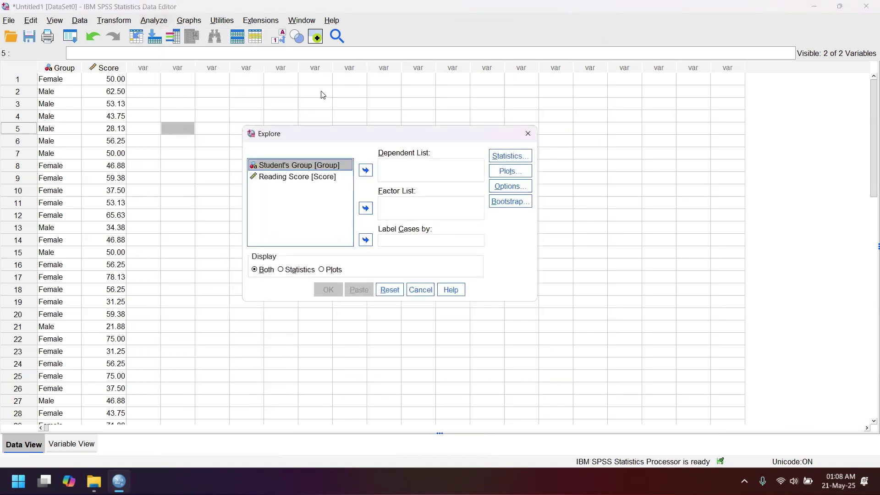
pyautogui.click(313, 179)
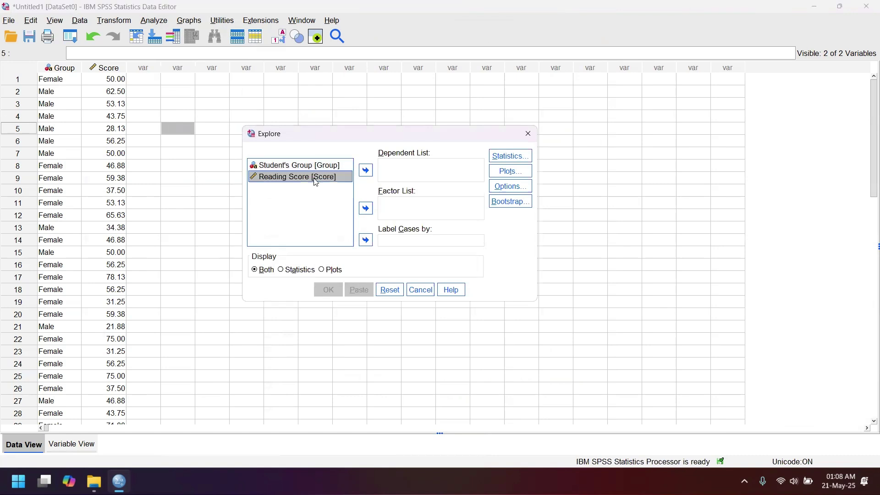
pyautogui.click(368, 175)
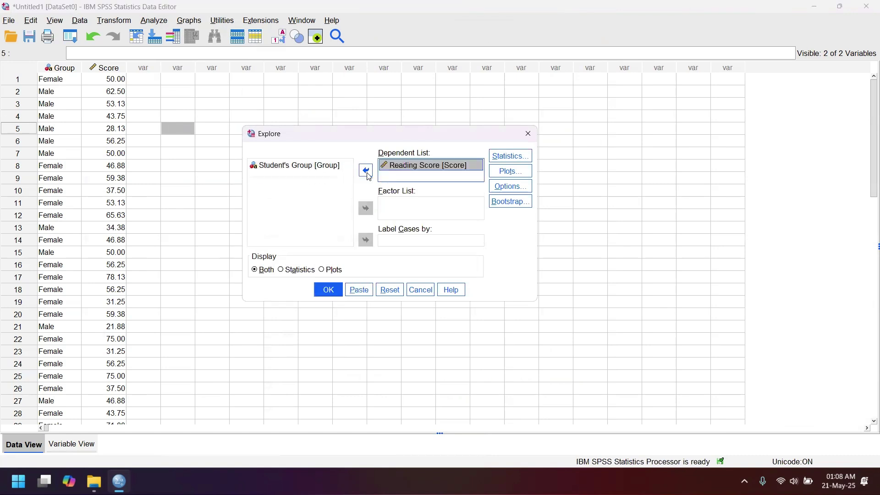
pyautogui.click(322, 167)
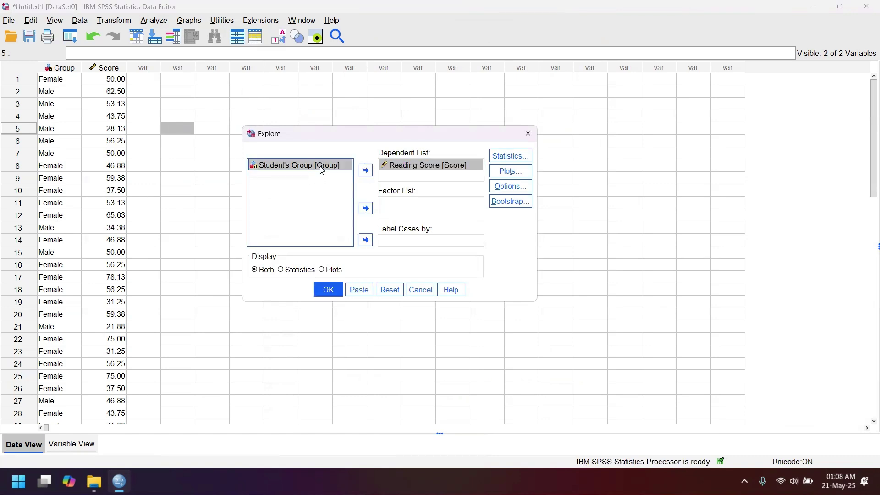
pyautogui.click(366, 209)
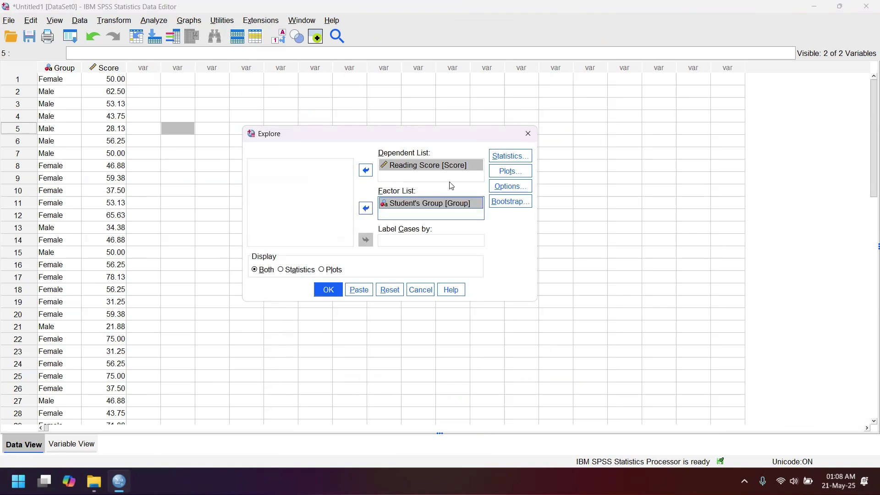
# Step: Include histograms, normality plots with tests and the Levene test with power estimation in the Explore plots, and run the analysis
pyautogui.click(502, 174)
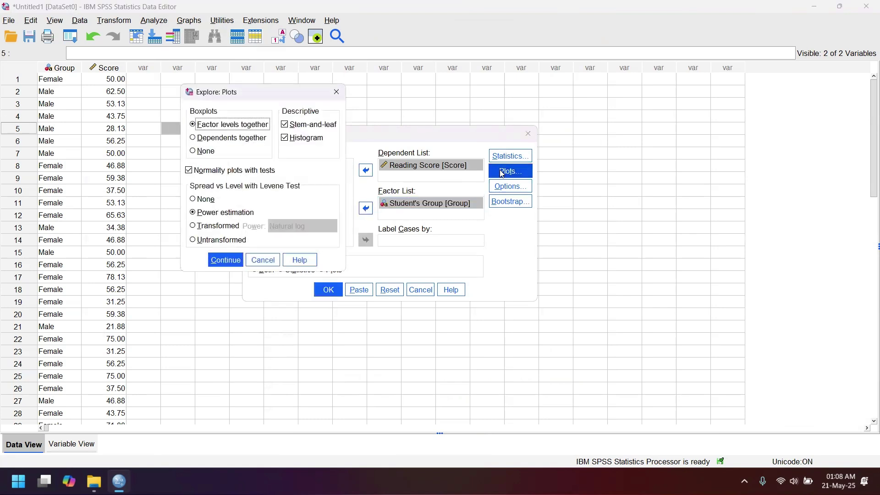
pyautogui.click(203, 200)
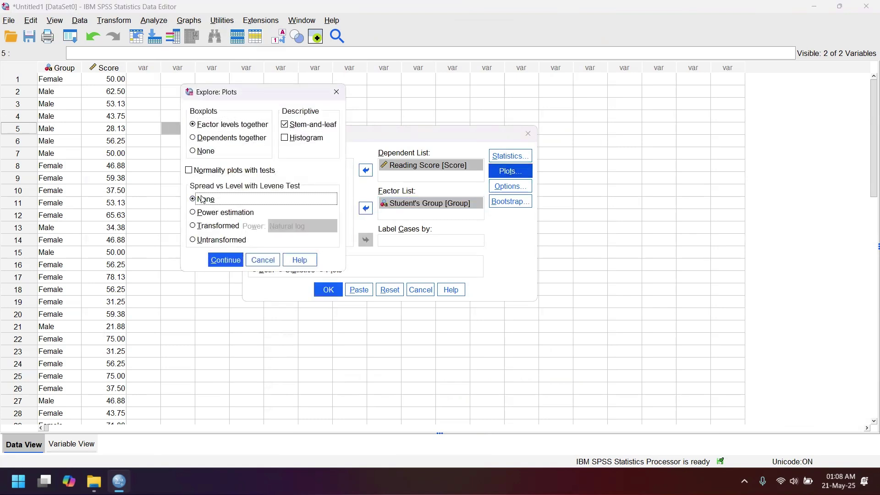
pyautogui.click(303, 139)
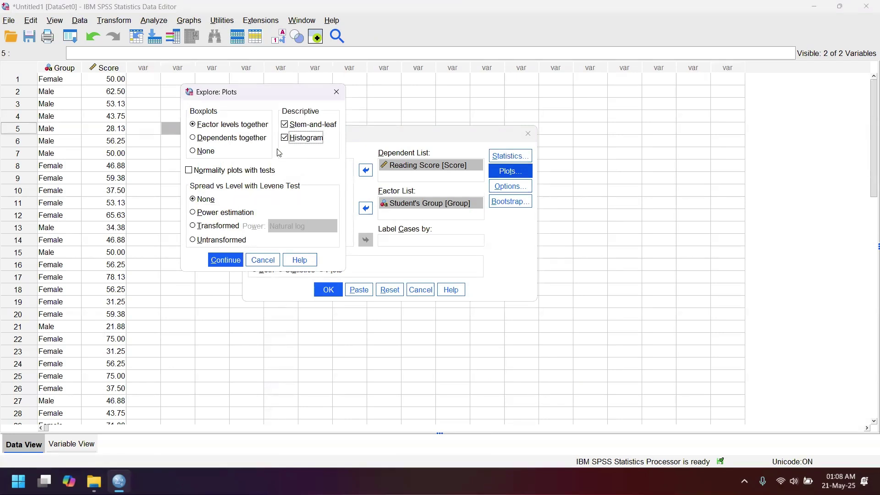
pyautogui.click(218, 173)
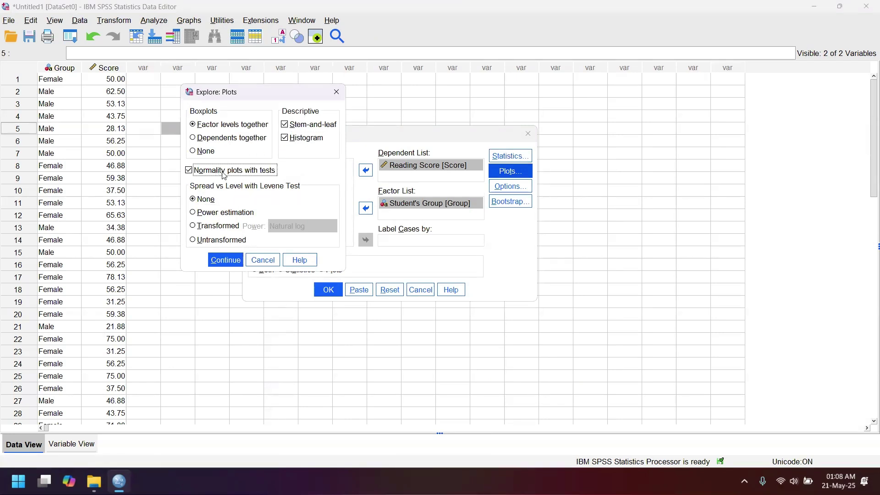
pyautogui.click(231, 215)
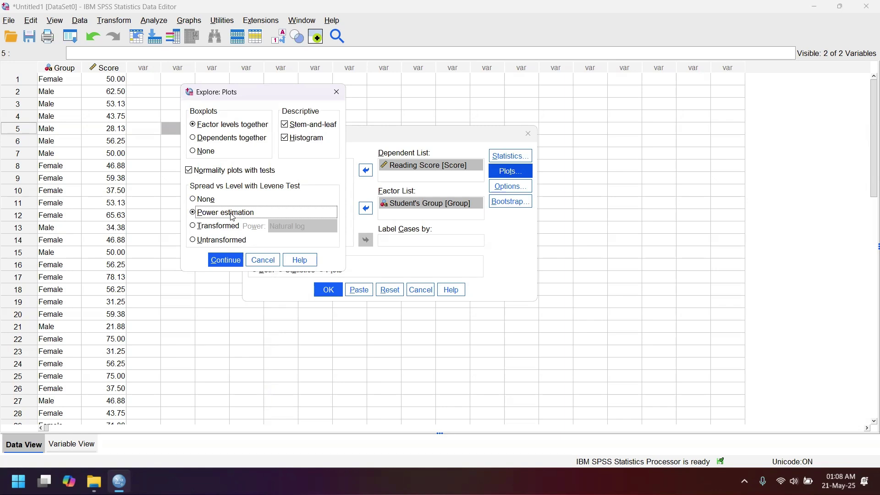
pyautogui.click(225, 260)
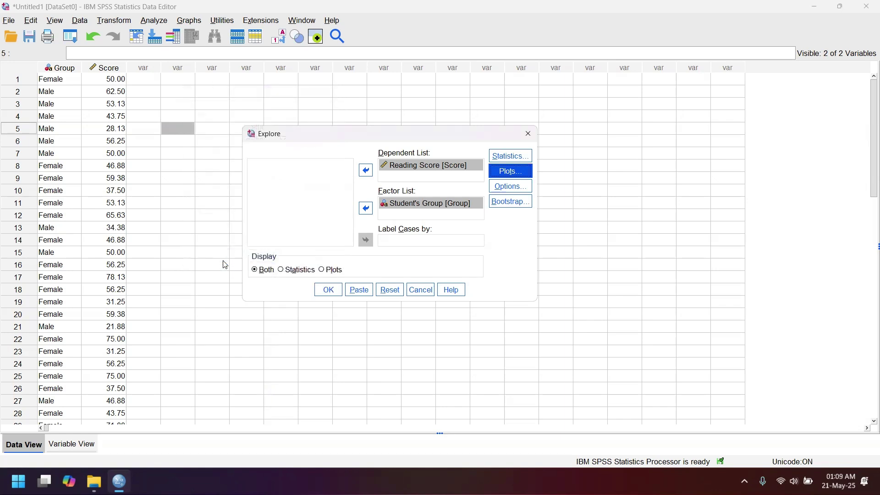
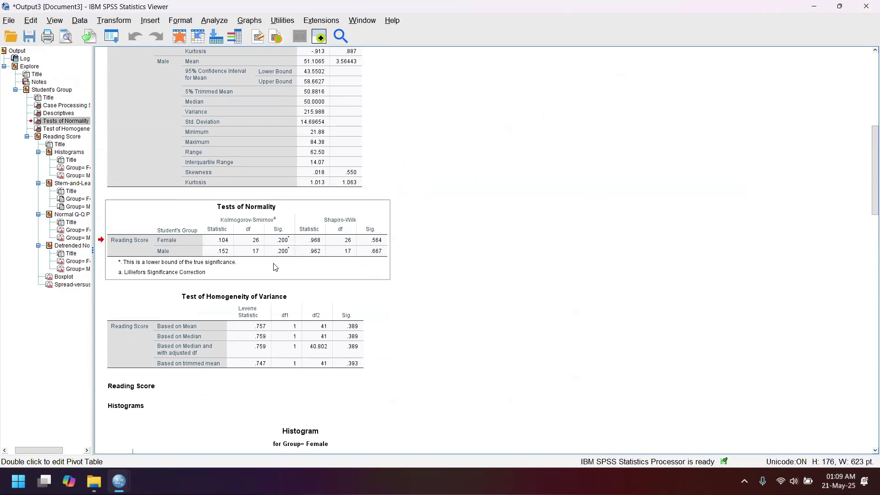
# Step: Switch to the T-test Procedure document in Word and examine the Kolmogorov-Smirnov Sig. column in the Step 2 Tests of Normality table
pyautogui.press('ctrl+super+Right')
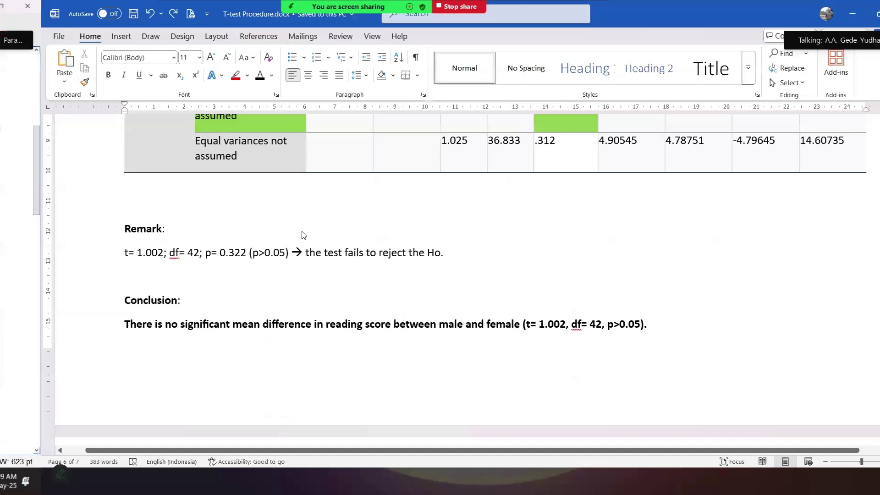
pyautogui.scroll(10, 419, 219)
pyautogui.scroll(15, 419, 218)
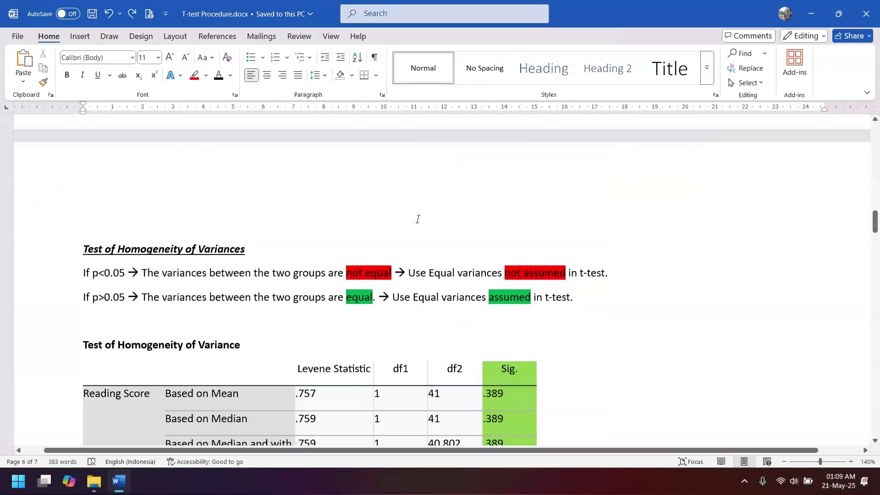
pyautogui.scroll(-10, 418, 218)
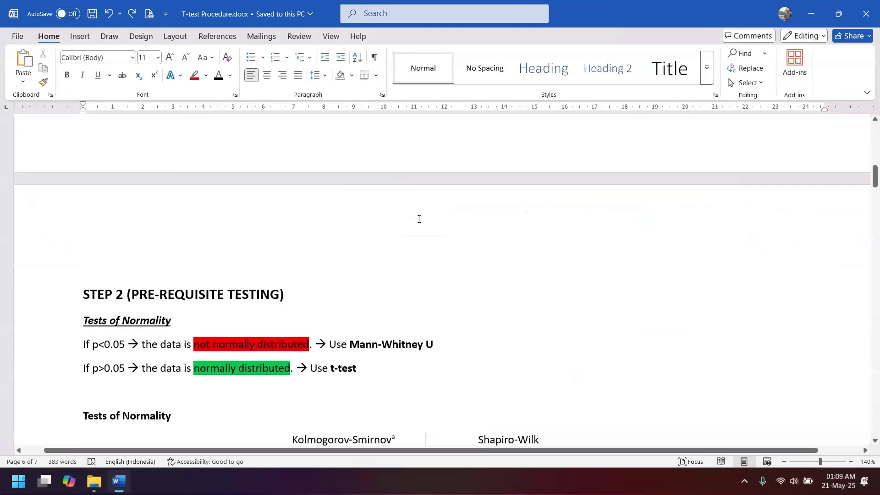
pyautogui.scroll(3, 418, 218)
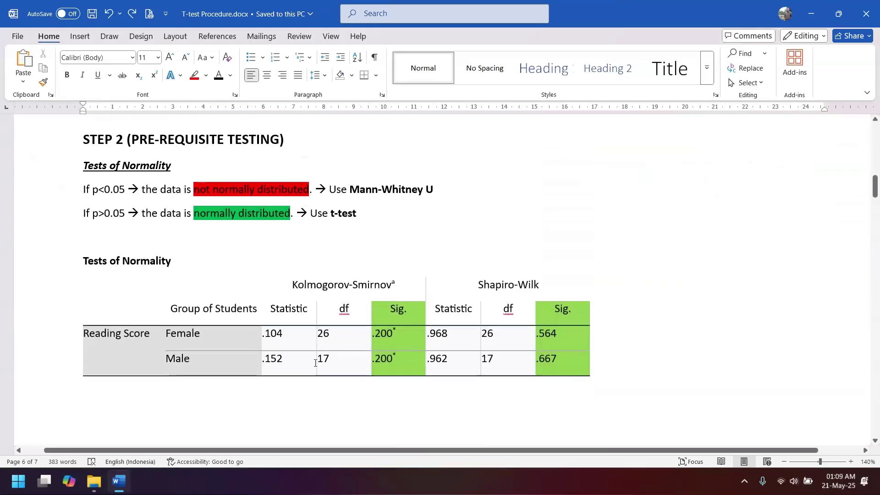
pyautogui.click(190, 239)
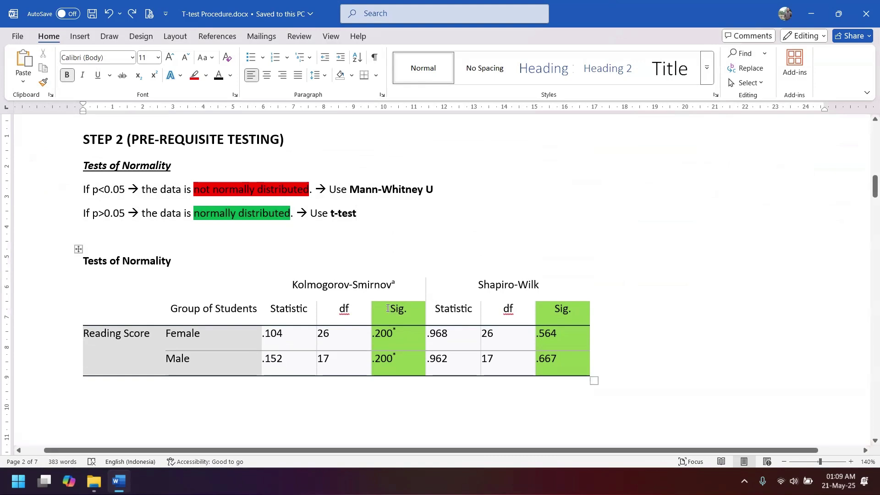
pyautogui.moveTo(388, 308); pyautogui.dragTo(395, 369)
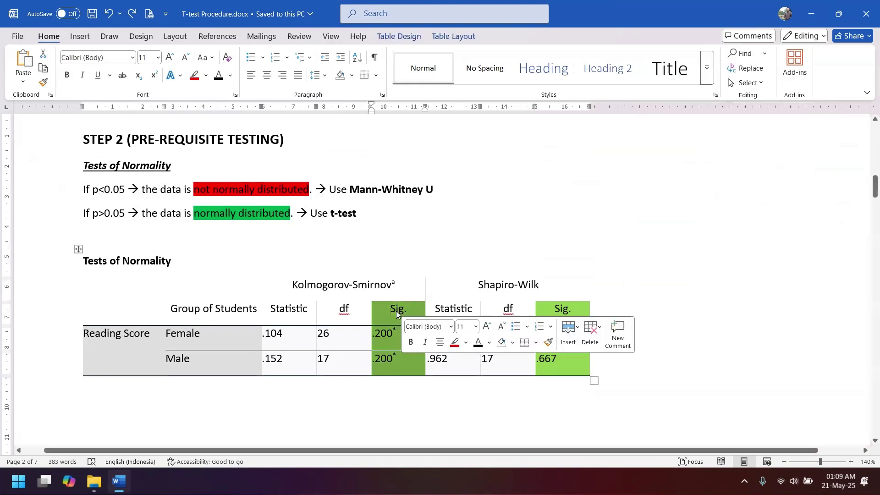
pyautogui.click(396, 311)
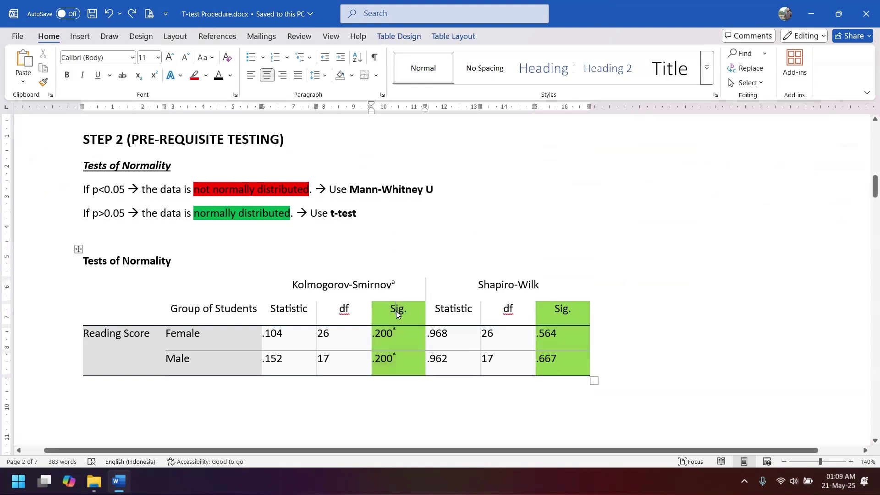
# Step: Review the normality decision rules for p<0.05 and p>0.05, including when to use Mann-Whitney U or the t-test
pyautogui.moveTo(83, 190); pyautogui.dragTo(125, 194)
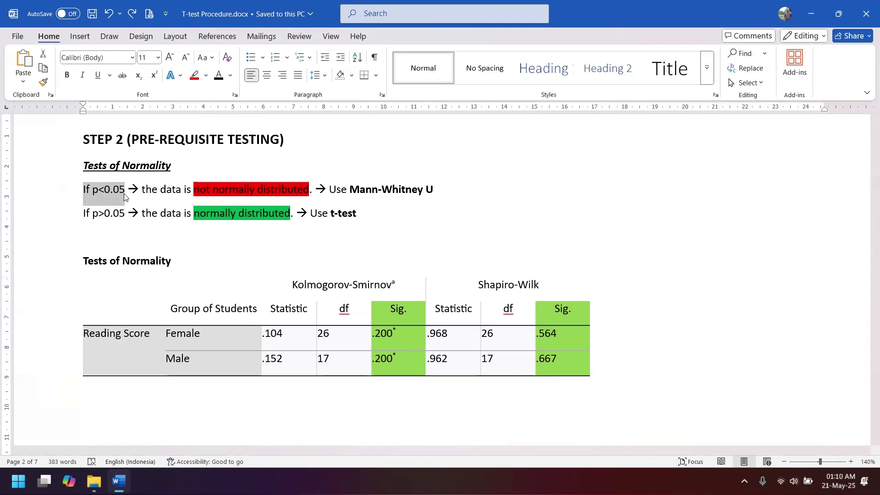
pyautogui.click(152, 212)
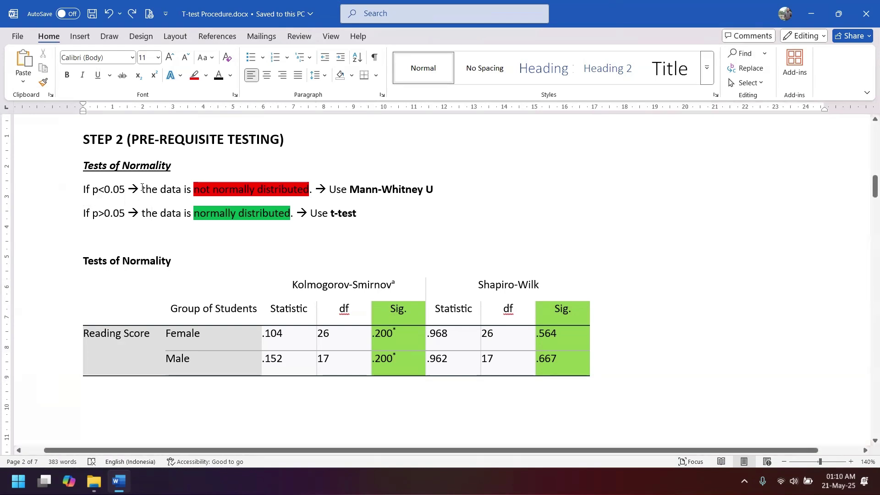
pyautogui.moveTo(142, 188); pyautogui.dragTo(288, 190)
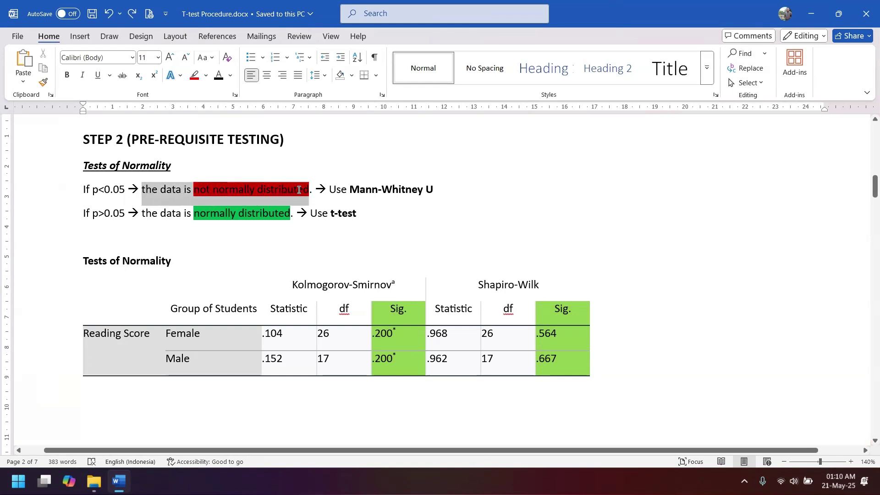
pyautogui.moveTo(83, 213); pyautogui.dragTo(271, 218)
pyautogui.click(273, 214)
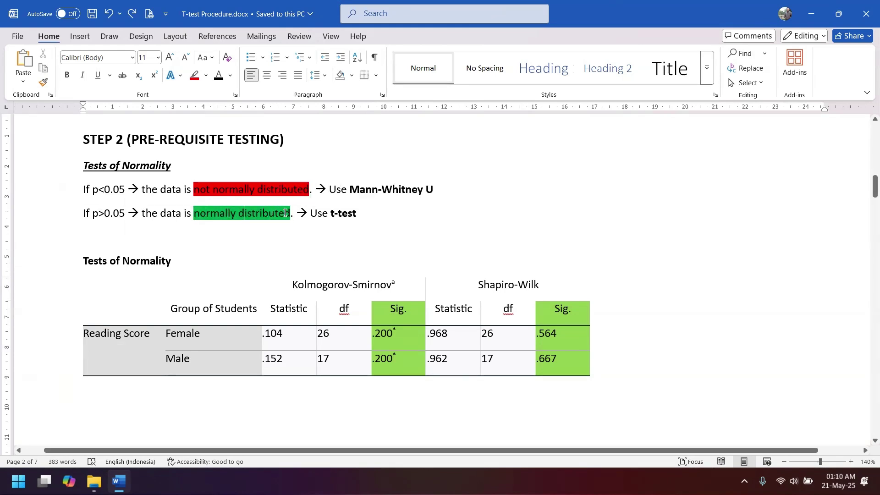
pyautogui.moveTo(311, 213); pyautogui.dragTo(348, 216)
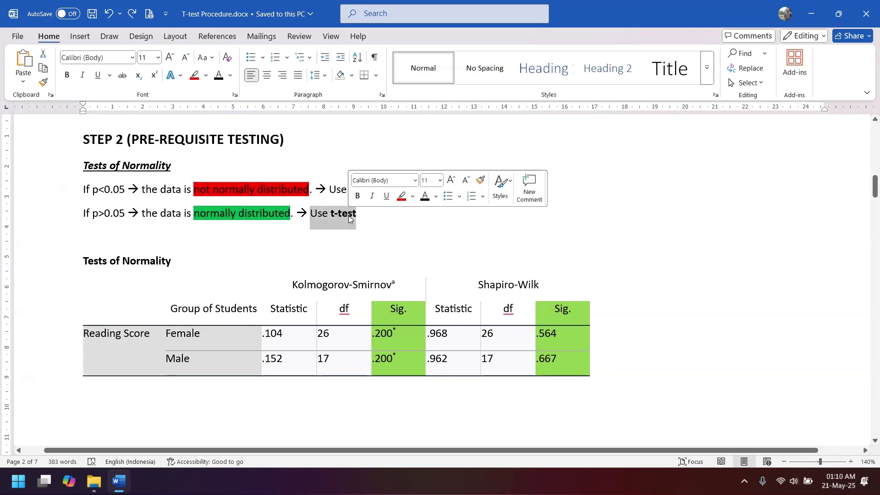
pyautogui.moveTo(195, 190); pyautogui.dragTo(308, 196)
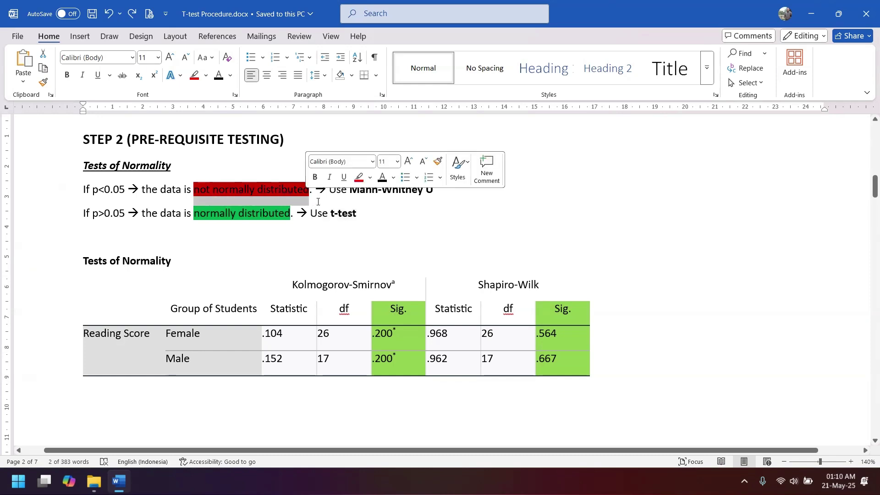
pyautogui.click(360, 213)
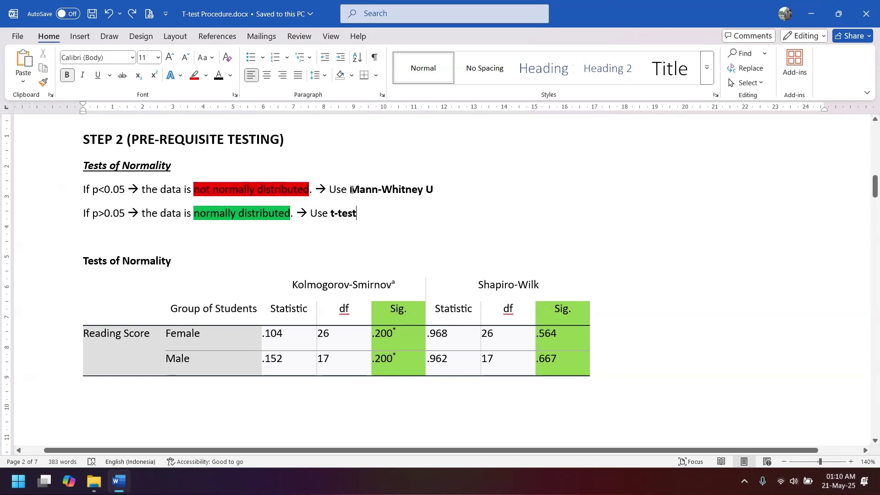
pyautogui.moveTo(350, 189); pyautogui.dragTo(436, 190)
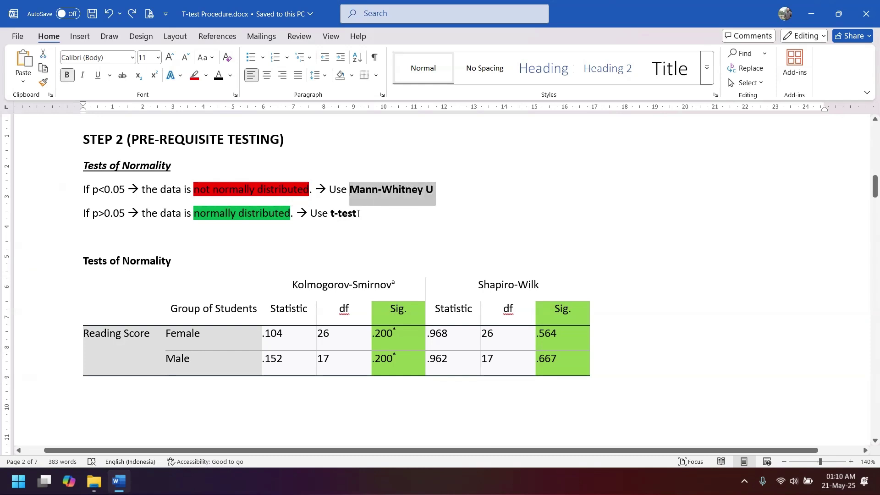
pyautogui.moveTo(332, 214); pyautogui.dragTo(430, 192)
pyautogui.click(347, 214)
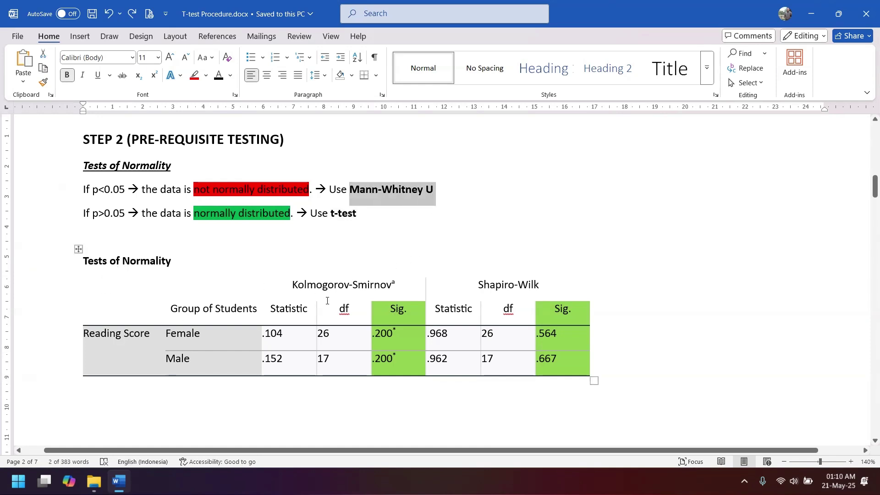
# Step: Examine the Kolmogorov-Smirnov results for the Female and Male rows and compare them with the p>0.05 rule
pyautogui.click(356, 312)
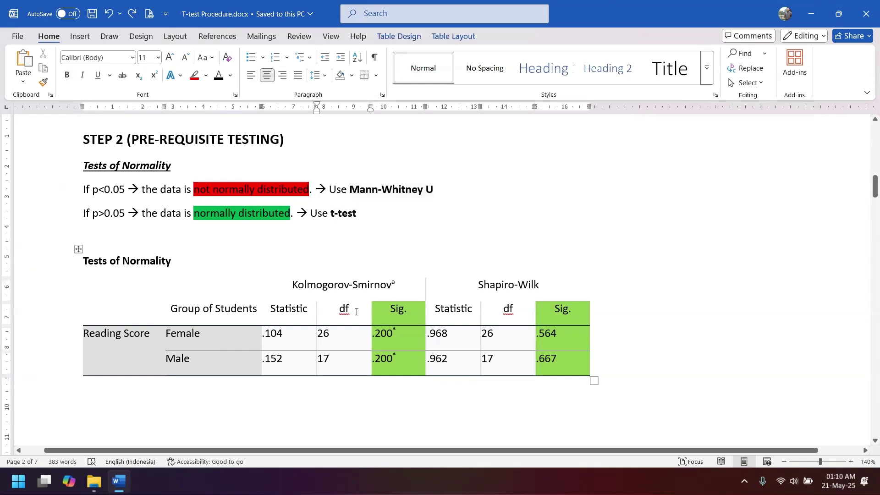
pyautogui.moveTo(293, 284); pyautogui.dragTo(398, 364)
pyautogui.moveTo(166, 335); pyautogui.dragTo(399, 337)
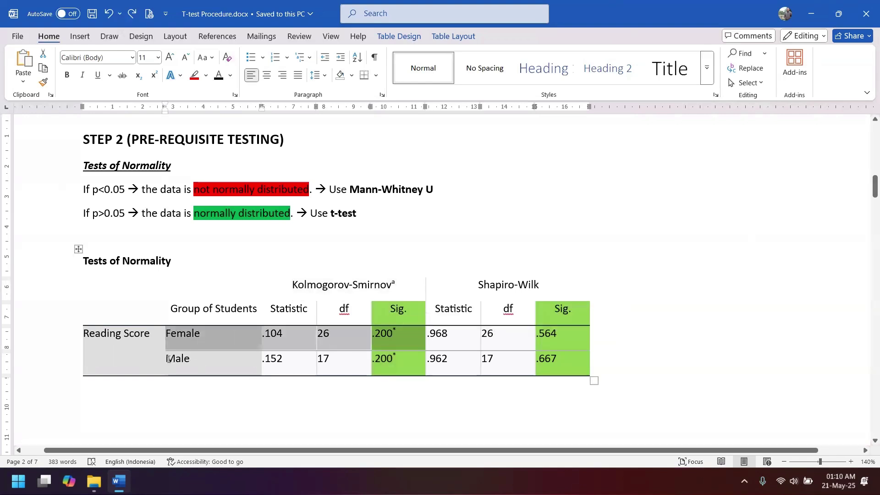
pyautogui.moveTo(171, 361); pyautogui.dragTo(382, 362)
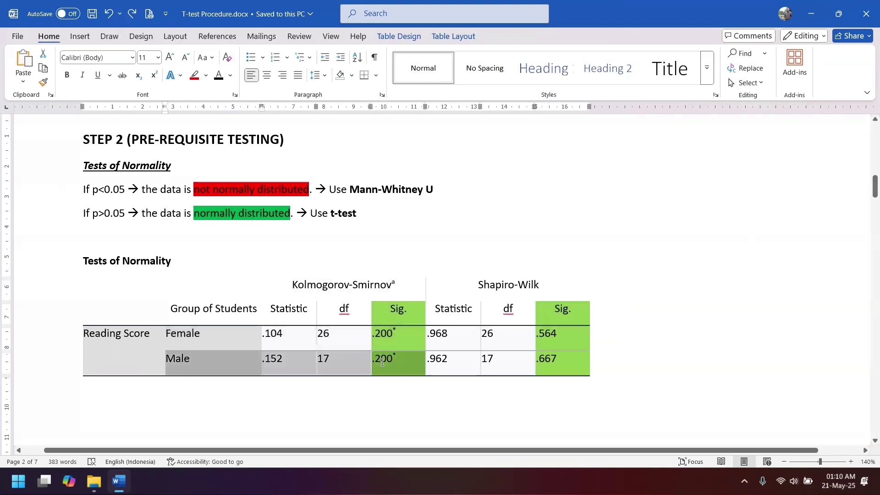
pyautogui.click(378, 339)
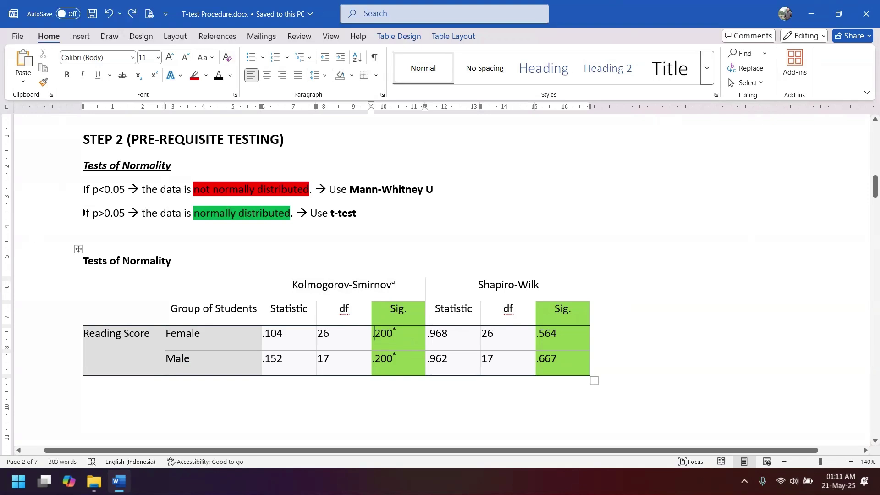
pyautogui.moveTo(83, 213); pyautogui.dragTo(124, 216)
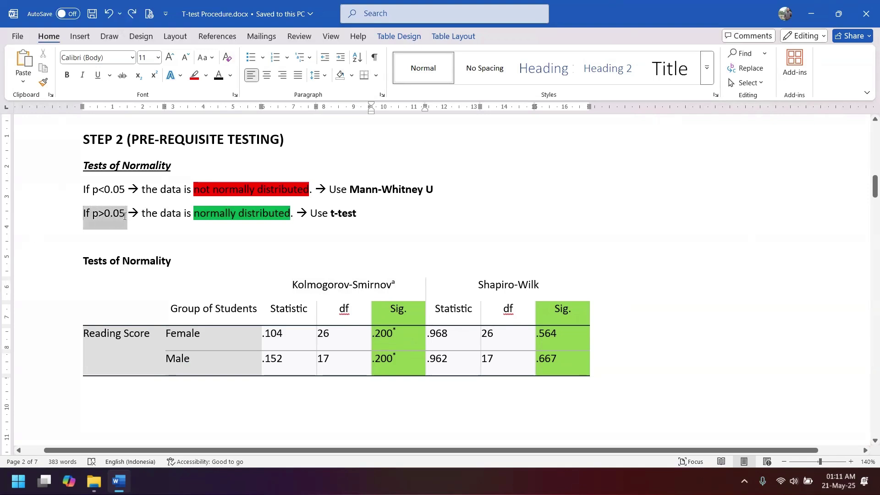
# Step: Review the p>0.05 normality rule, covering normally distributed data and the use of the t-test
pyautogui.click(101, 217)
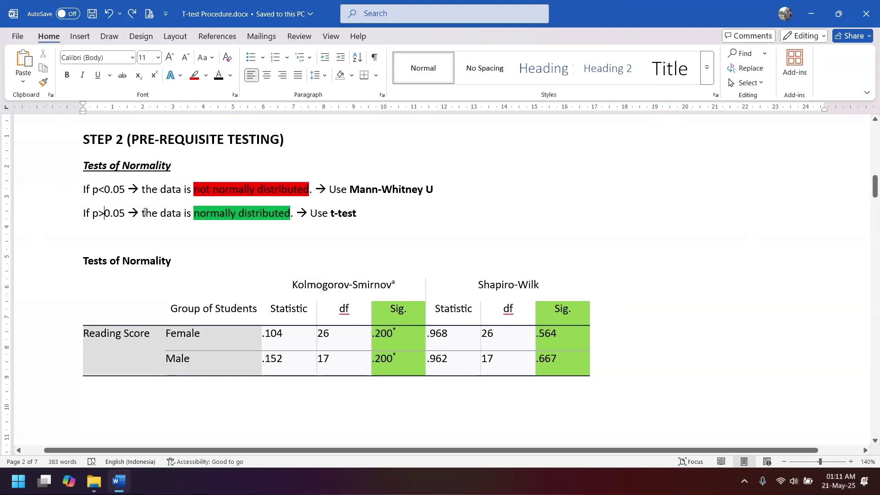
pyautogui.moveTo(142, 214); pyautogui.dragTo(276, 220)
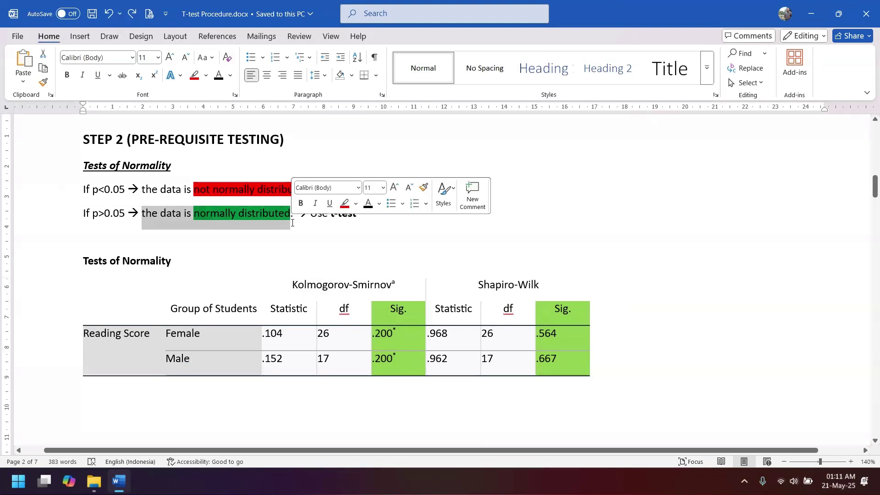
pyautogui.click(346, 237)
pyautogui.doubleClick(347, 220)
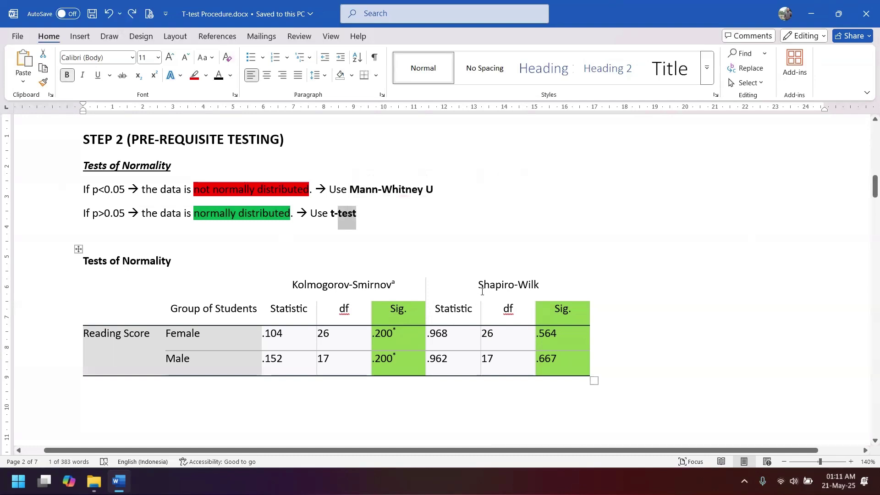
# Step: Examine the Shapiro-Wilk Sig. values for the Female and Male rows in the Tests of Normality table
pyautogui.moveTo(478, 285); pyautogui.dragTo(540, 285)
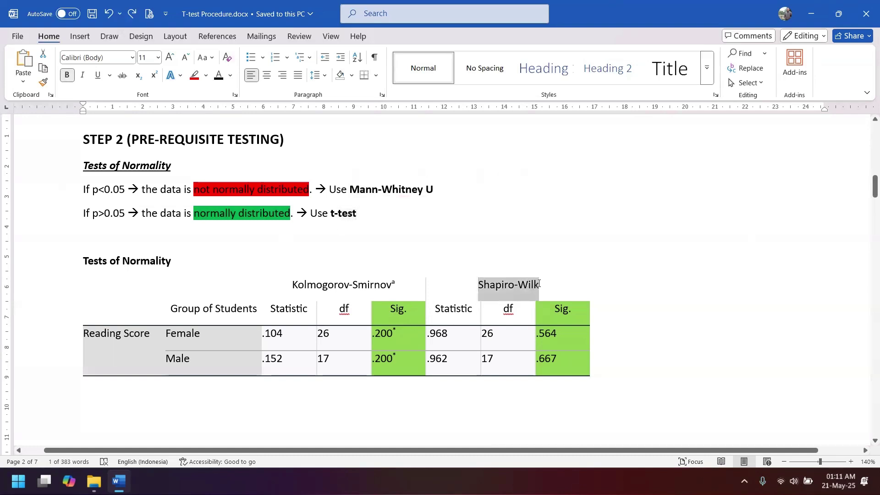
pyautogui.click(550, 333)
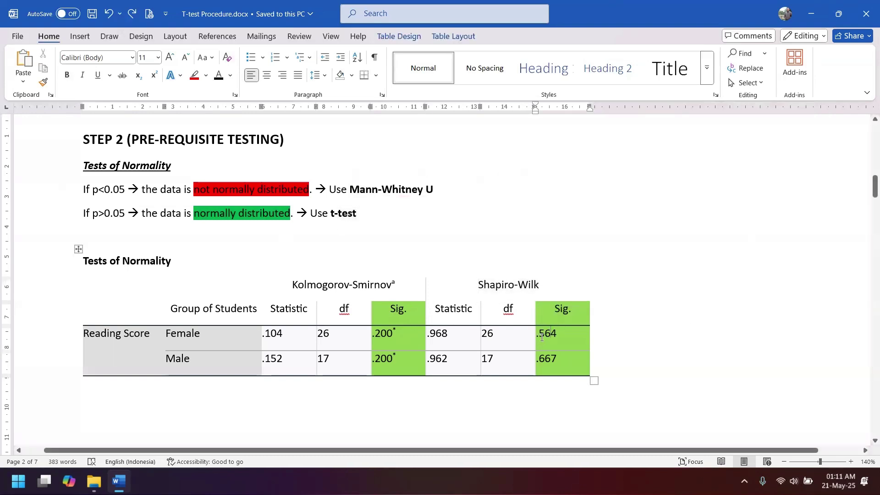
pyautogui.tripleClick(197, 337)
pyautogui.click(186, 358)
pyautogui.moveTo(165, 360); pyautogui.dragTo(551, 361)
pyautogui.click(548, 362)
# Step: Compare the Shapiro-Wilk results with the p>0.05 rule for normally distributed data and the t-test choice
pyautogui.moveTo(83, 213); pyautogui.dragTo(125, 224)
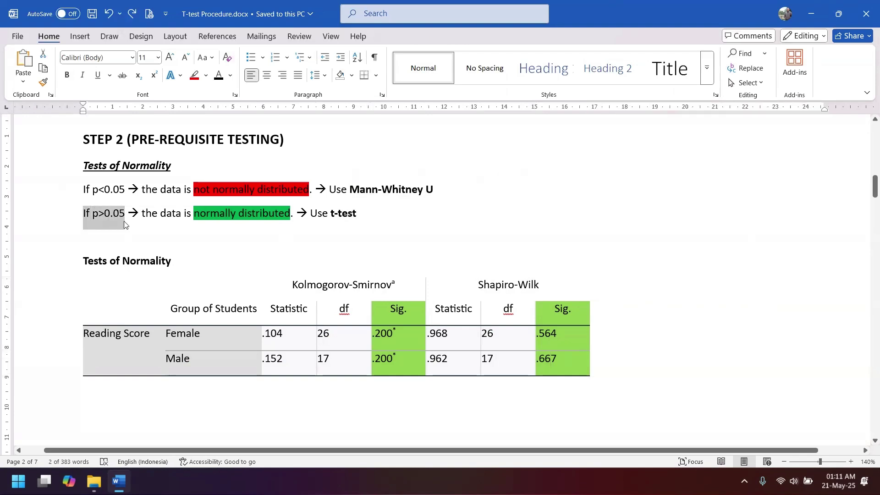
pyautogui.click(102, 225)
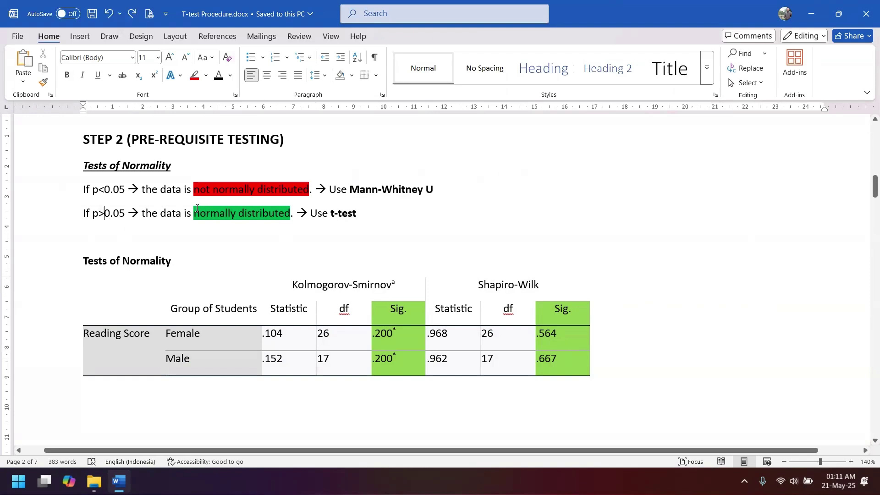
pyautogui.moveTo(194, 213); pyautogui.dragTo(357, 214)
pyautogui.click(331, 215)
pyautogui.click(344, 215)
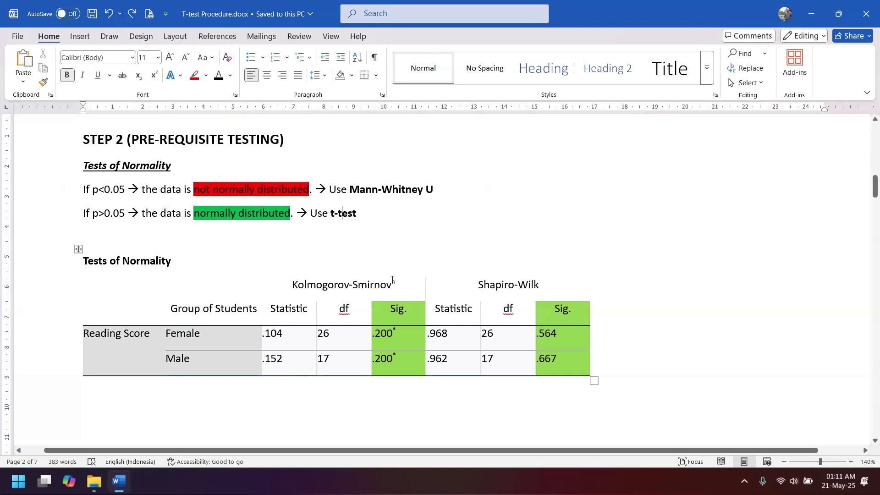
# Step: Check the normality and homogeneity tables in the SPSS output, and view the Group Comparison slide on the two pre-requisite tests
pyautogui.press('ctrl+super+Right')
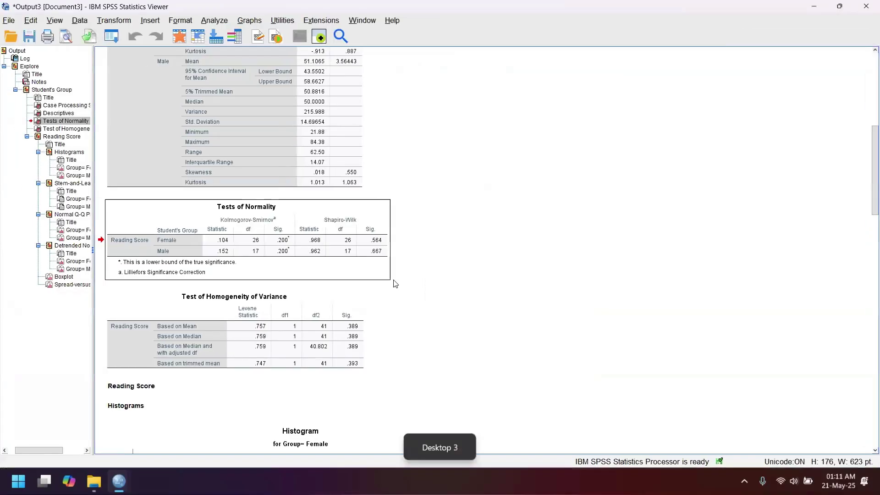
pyautogui.scroll(-3, 453, 239)
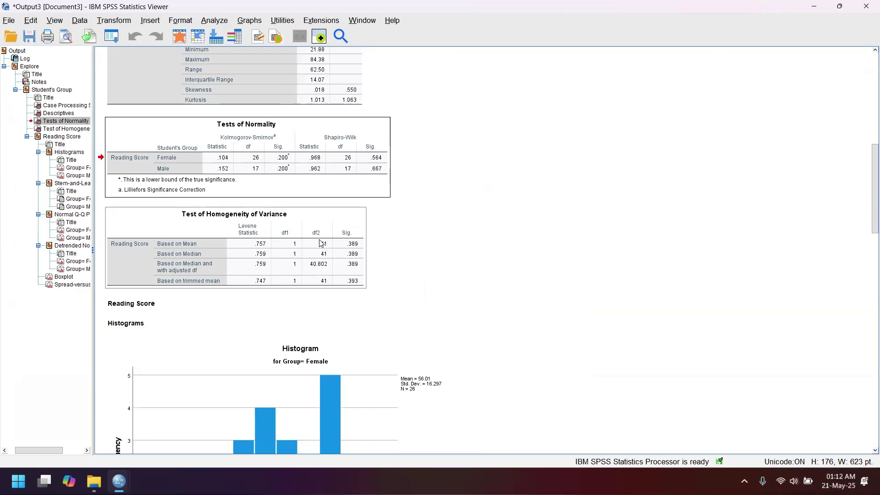
pyautogui.press('ctrl+super+Left')
pyautogui.press('ctrl+super+Left')
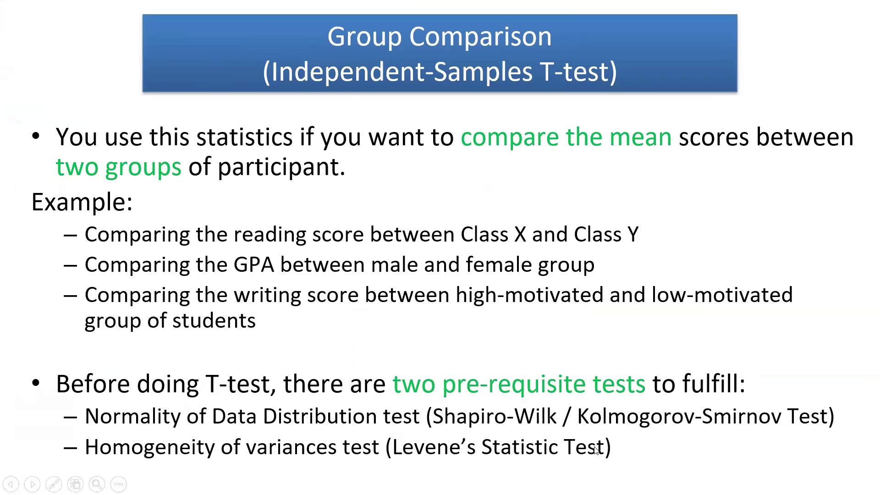
# Step: Return to the SPSS output and select the Test of Homogeneity of Variance table
pyautogui.press('ctrl+super+Right')
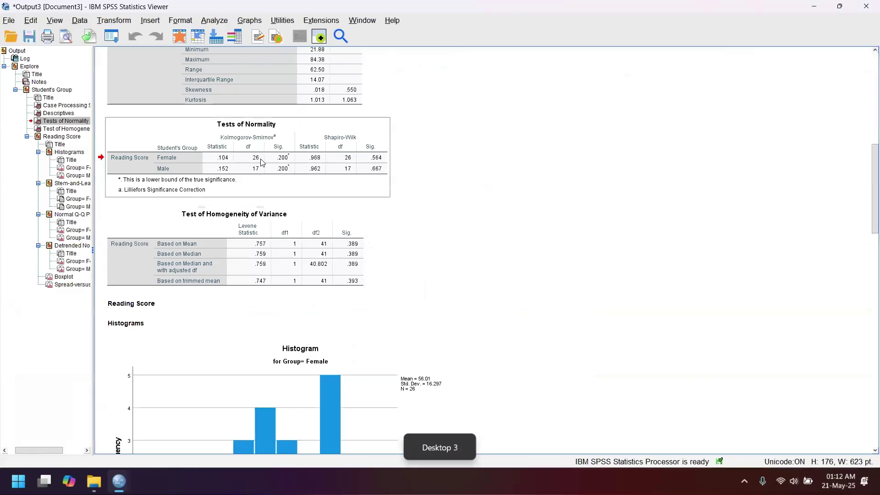
pyautogui.scroll(10, 473, 224)
pyautogui.scroll(-12, 472, 223)
pyautogui.scroll(4, 472, 223)
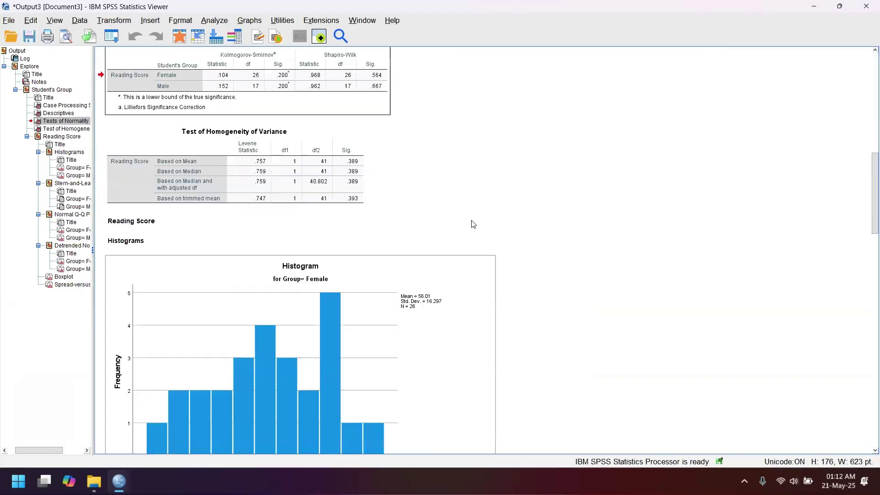
pyautogui.click(272, 243)
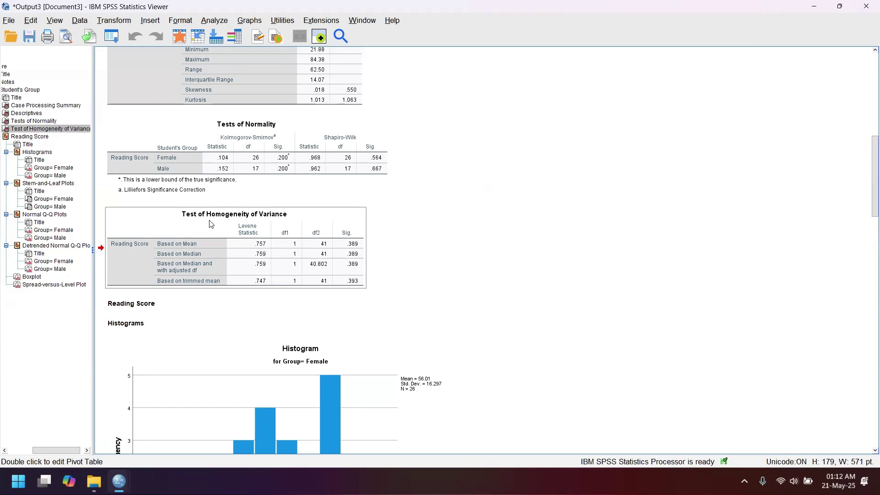
# Step: Switch to the T-test Procedure document in Word and review the p<0.05 and p>0.05 rules for the Test of Homogeneity of Variances
pyautogui.hotkey('alt', 'Tab')
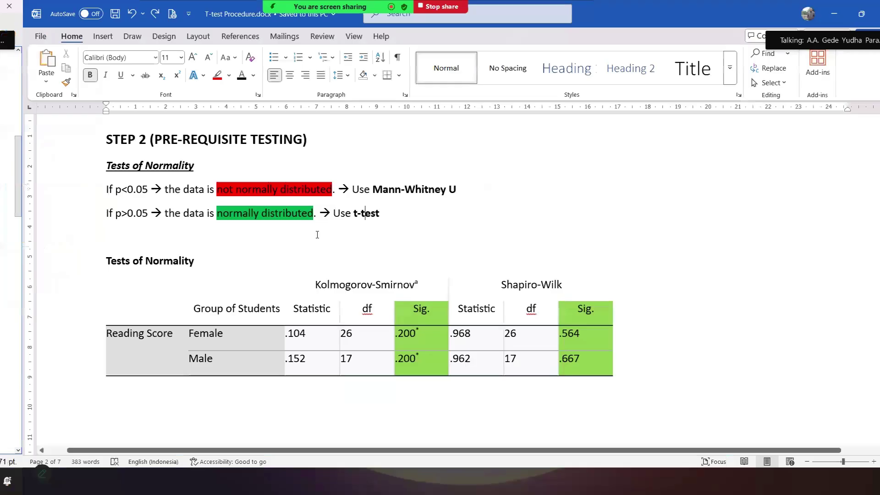
pyautogui.scroll(-5, 91, 216)
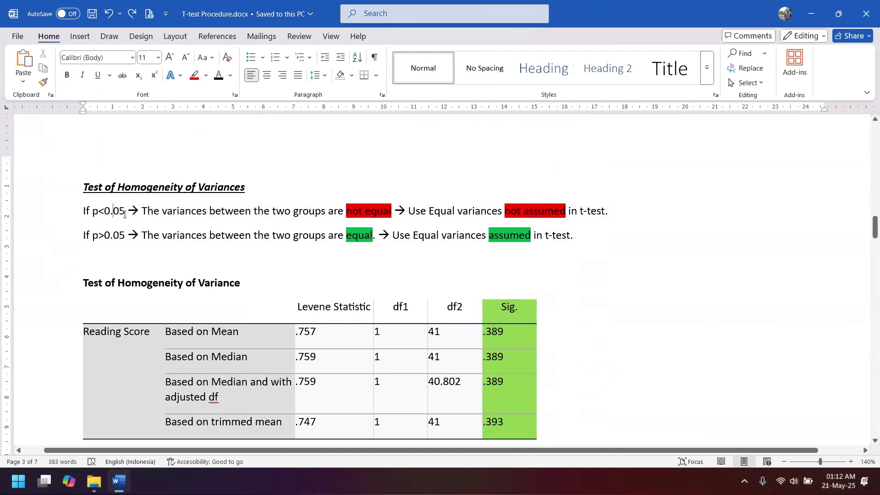
pyautogui.moveTo(143, 210); pyautogui.dragTo(384, 213)
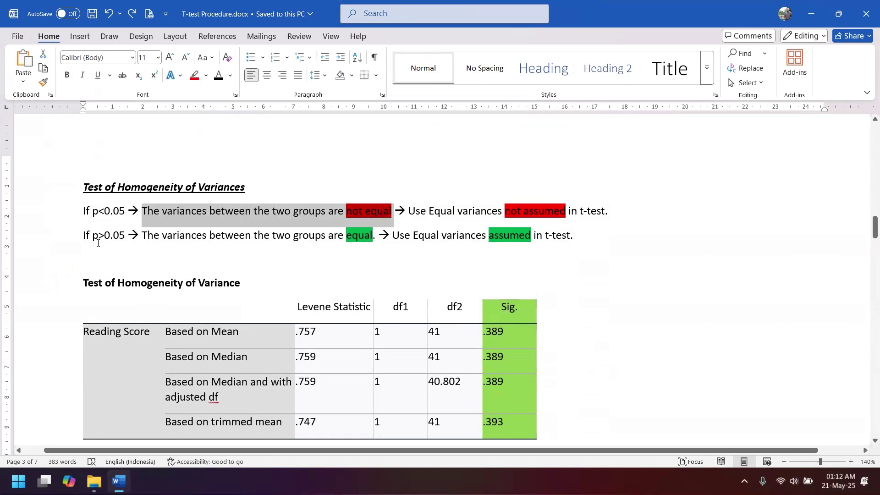
pyautogui.moveTo(81, 234); pyautogui.dragTo(122, 243)
pyautogui.click(158, 239)
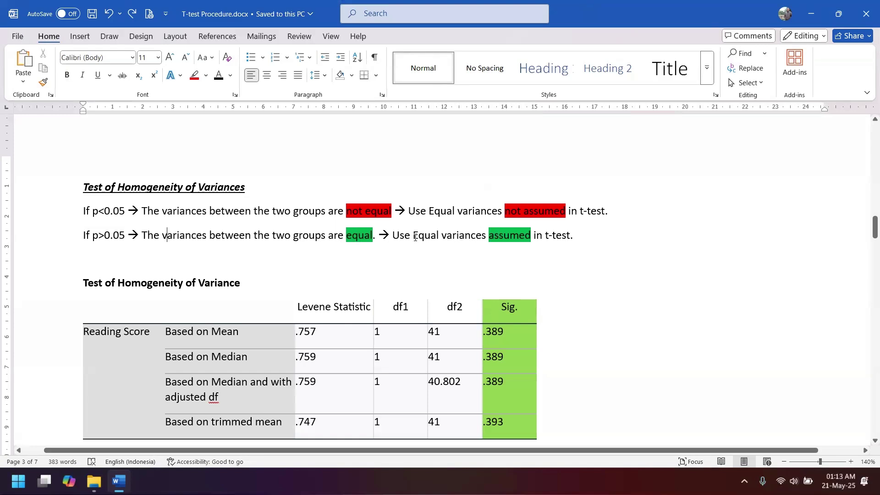
# Step: Compare when to use Equal variances assumed and Equal variances not assumed in the t-test
pyautogui.moveTo(414, 237); pyautogui.dragTo(531, 246)
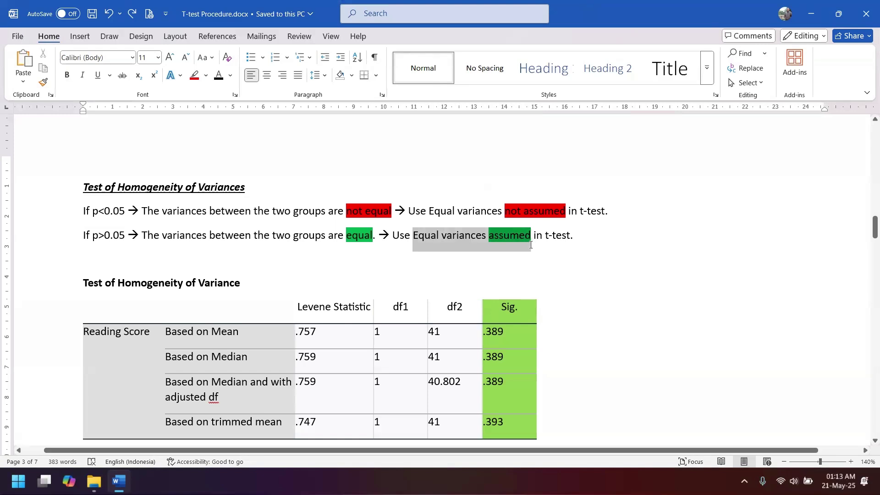
pyautogui.click(571, 247)
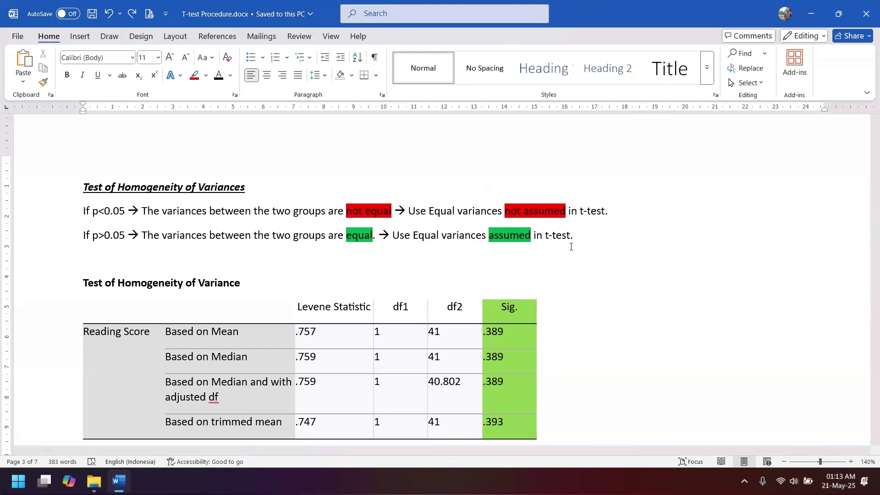
pyautogui.moveTo(429, 212); pyautogui.dragTo(550, 217)
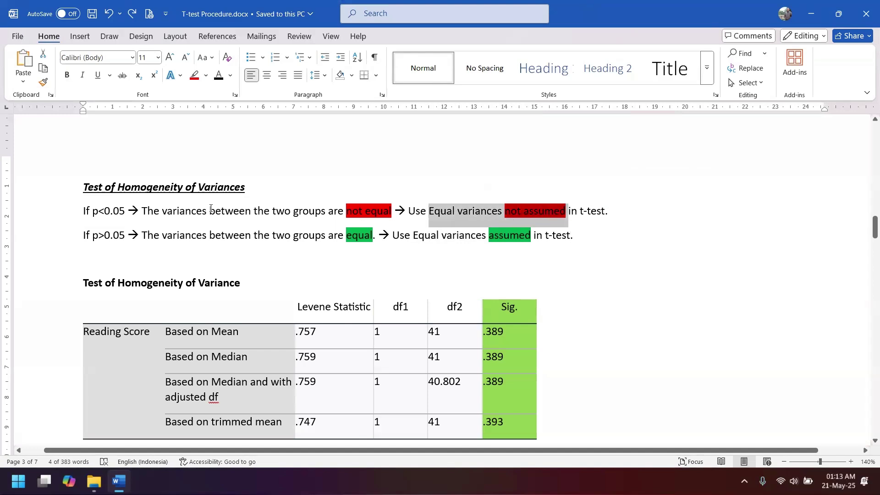
pyautogui.moveTo(162, 212); pyautogui.dragTo(382, 216)
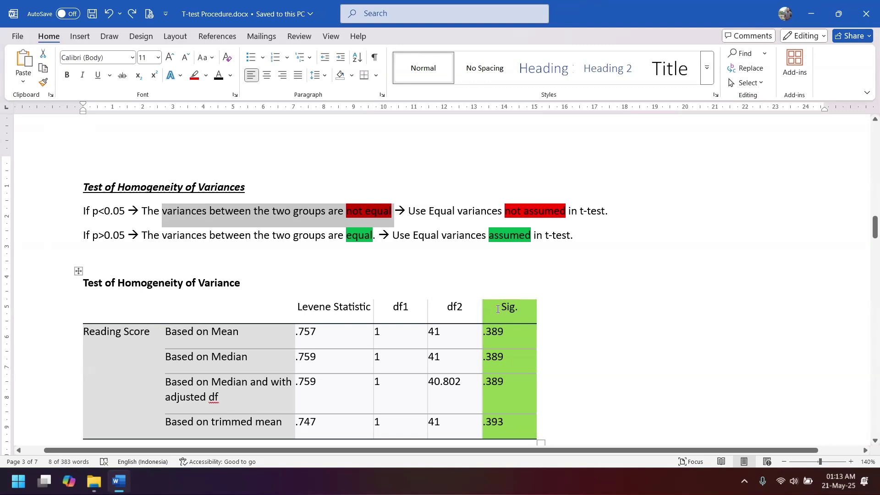
# Step: Examine the Sig. column of the Test of Homogeneity of Variance table, focusing on the Based on Mean row
pyautogui.moveTo(487, 324); pyautogui.dragTo(505, 424)
pyautogui.click(336, 399)
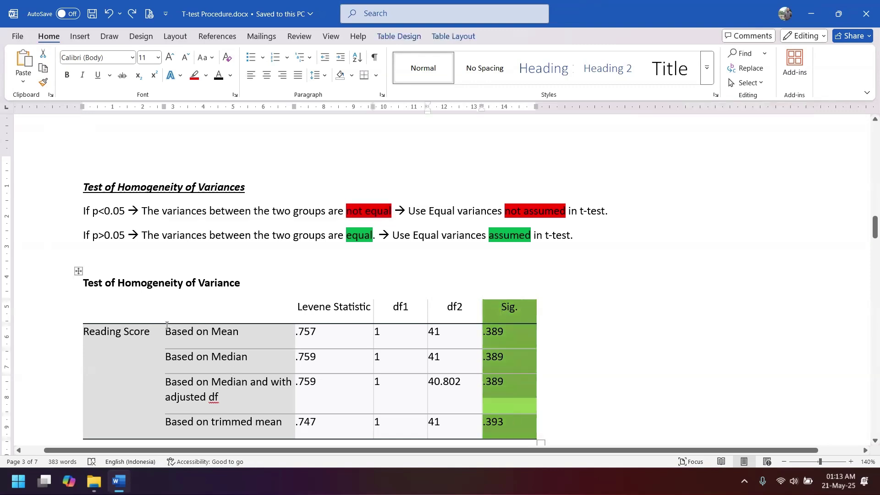
pyautogui.moveTo(166, 330); pyautogui.dragTo(360, 330)
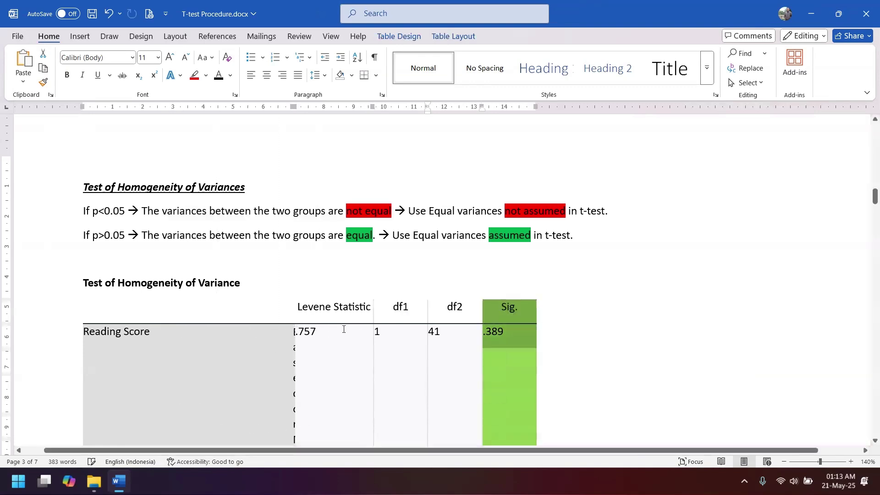
pyautogui.hotkey('ctrl', 'z')
pyautogui.moveTo(220, 333); pyautogui.dragTo(503, 328)
pyautogui.click(505, 358)
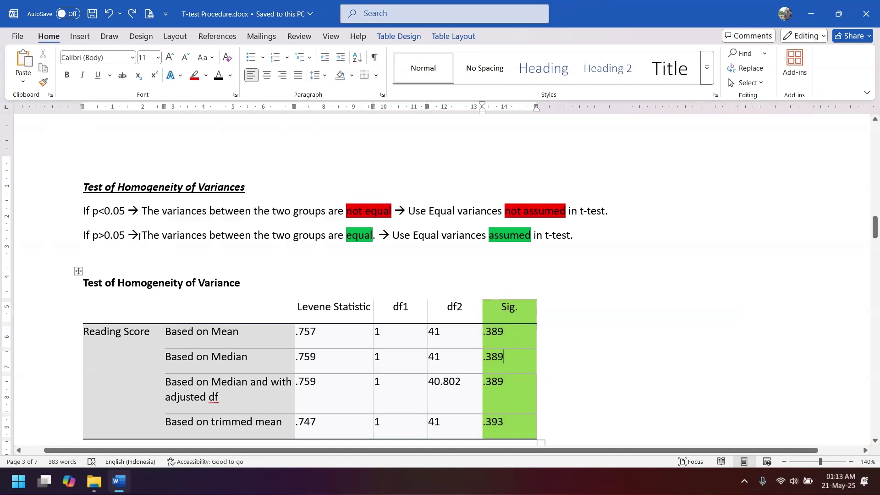
# Step: Relate the Levene result to the p>0.05 rule for Equal variances assumed, and look ahead to Step 3 Hypothesis Testing
pyautogui.moveTo(143, 235); pyautogui.dragTo(361, 239)
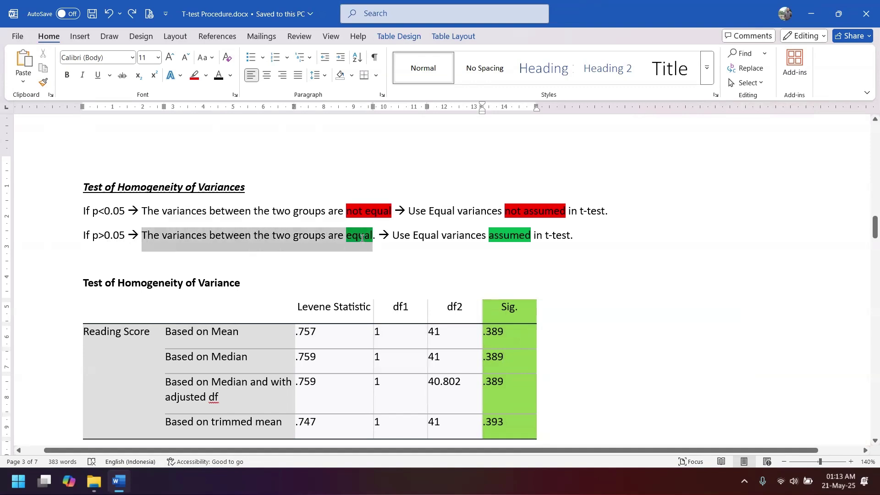
pyautogui.click(571, 212)
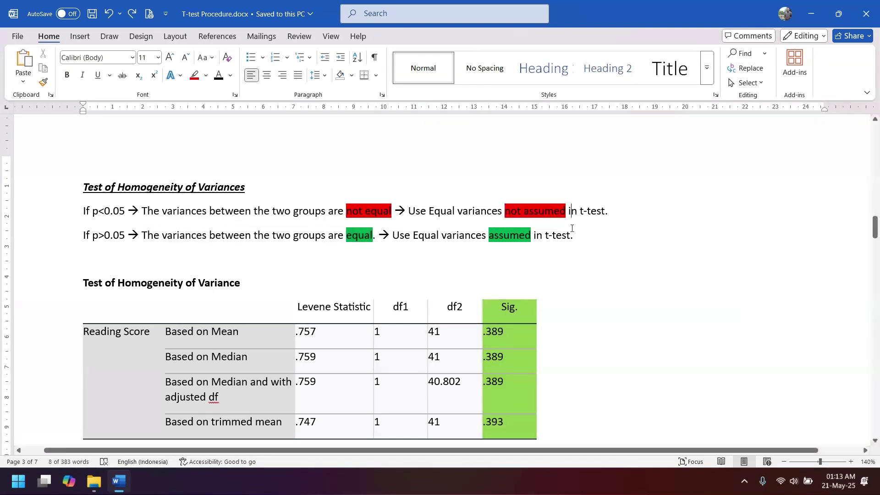
pyautogui.moveTo(414, 236); pyautogui.dragTo(518, 239)
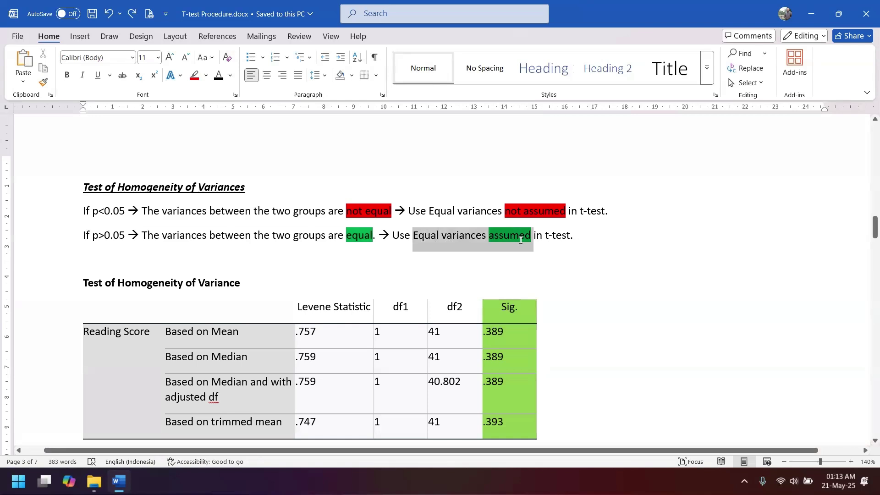
pyautogui.scroll(-6, 317, 239)
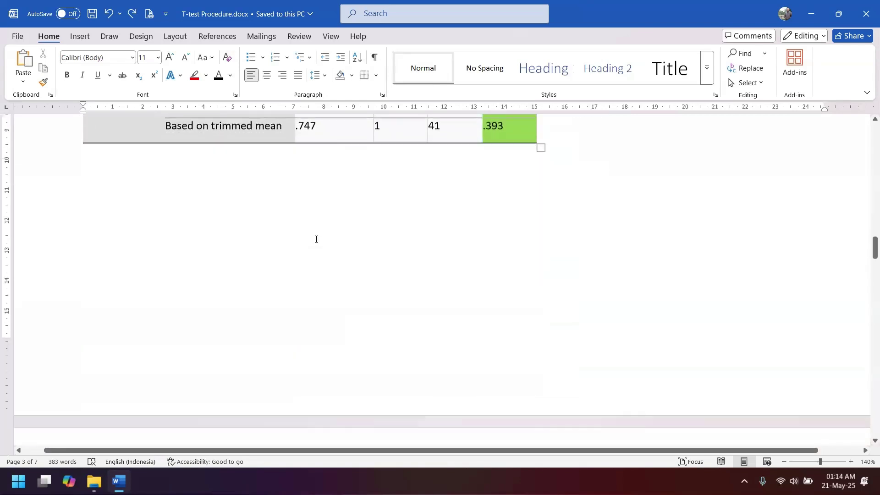
pyautogui.scroll(2, 316, 240)
pyautogui.scroll(2, 295, 244)
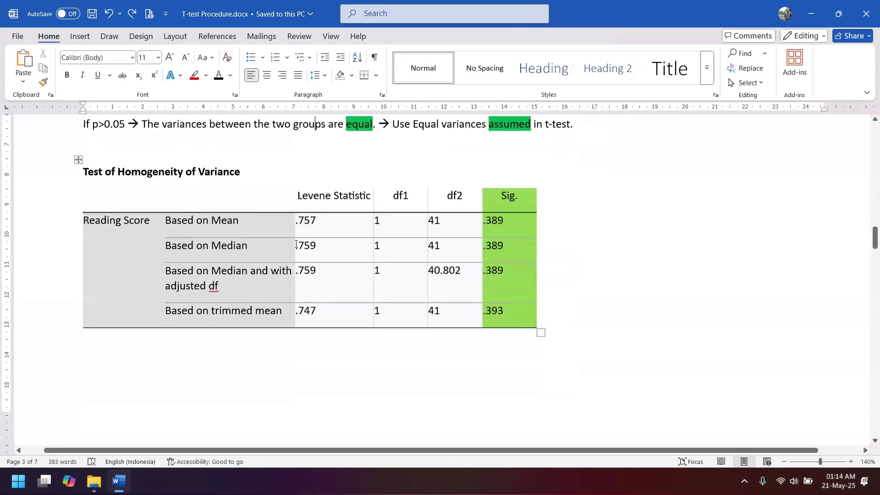
pyautogui.scroll(-7, 295, 244)
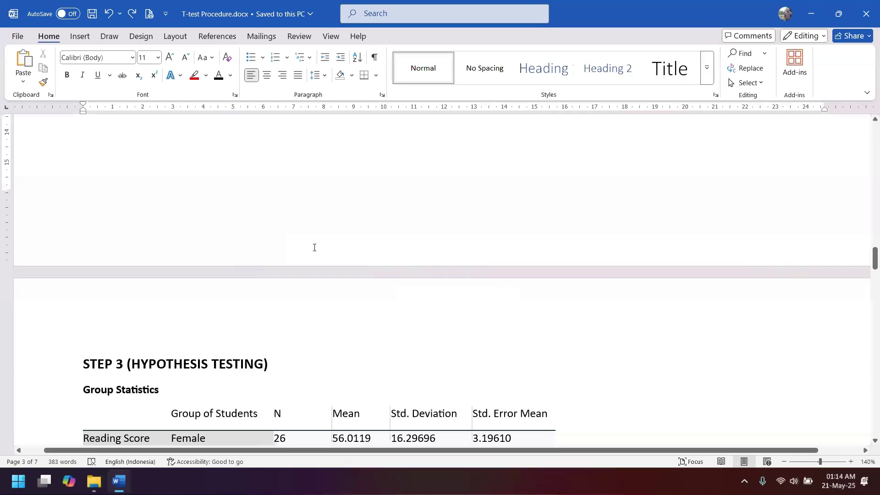
# Step: Switch to the SPSS output and set up an Independent-Samples T Test with Reading Score as test variable and Student's Group as grouping variable
pyautogui.press('ctrl+super+Right')
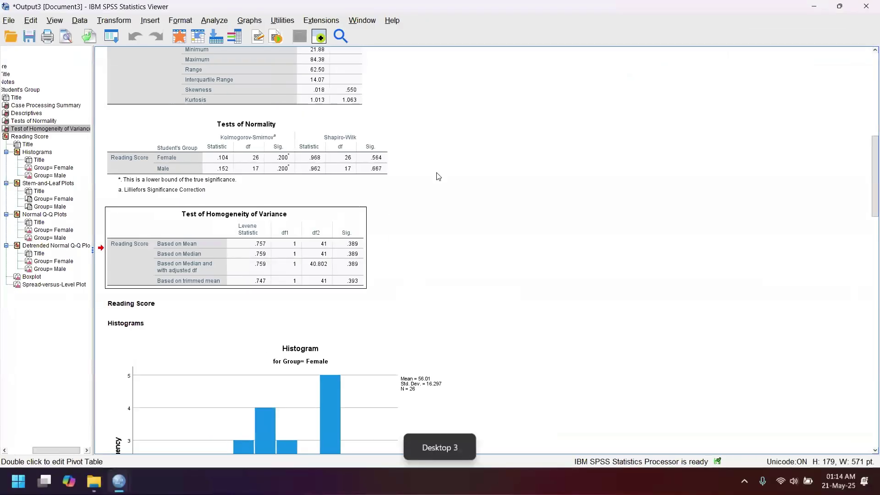
pyautogui.scroll(5, 436, 177)
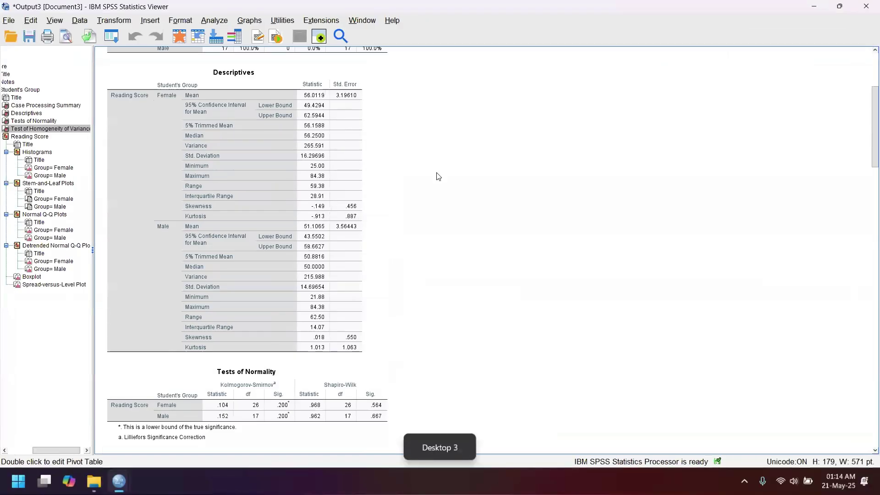
pyautogui.click(215, 20)
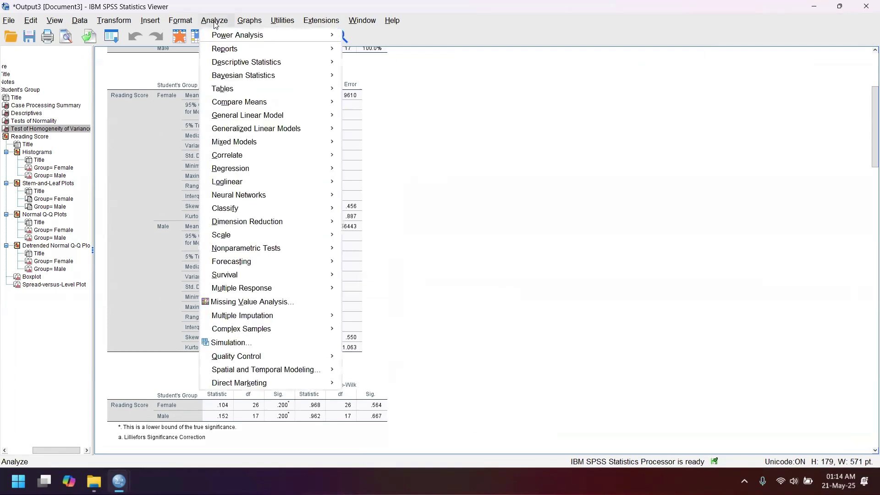
pyautogui.moveTo(297, 100)
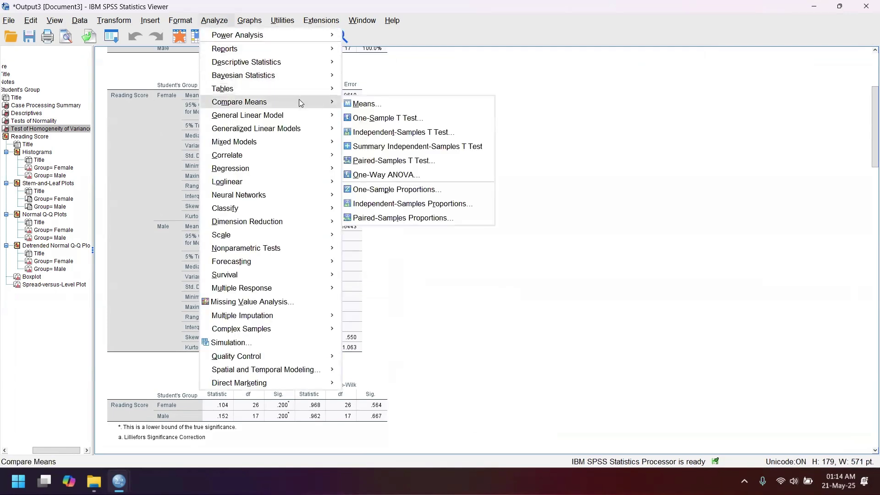
pyautogui.click(397, 137)
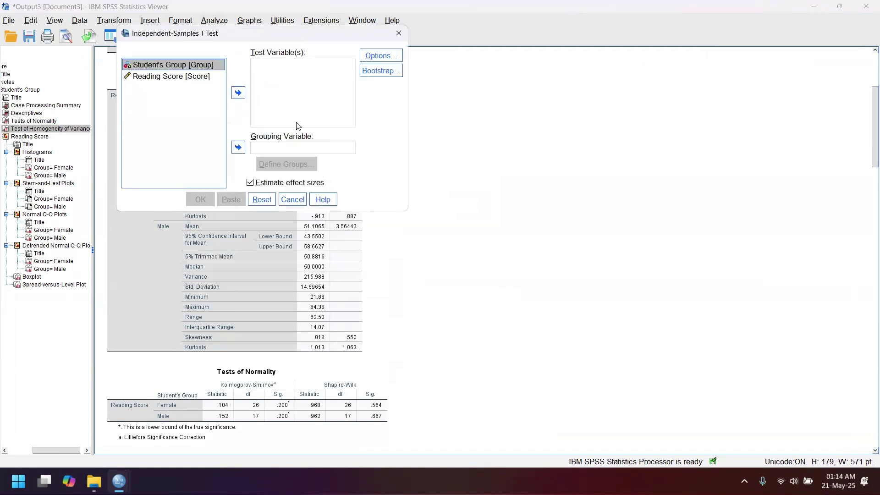
pyautogui.click(179, 78)
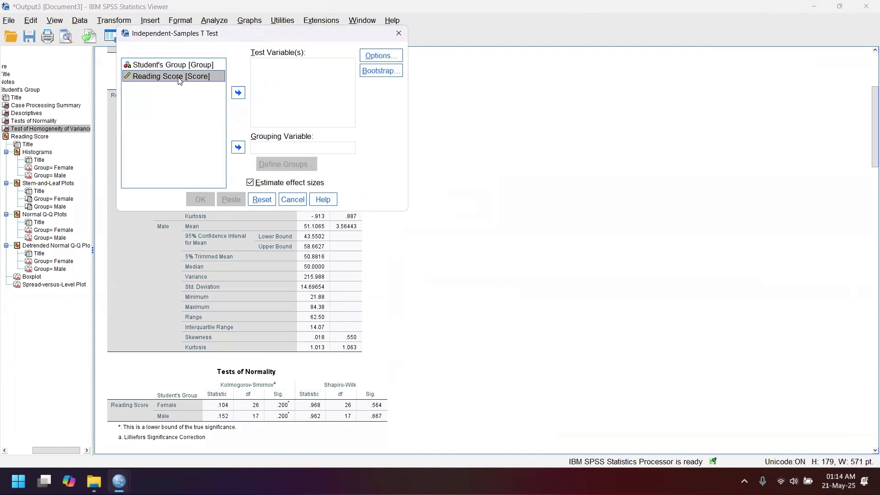
pyautogui.click(239, 94)
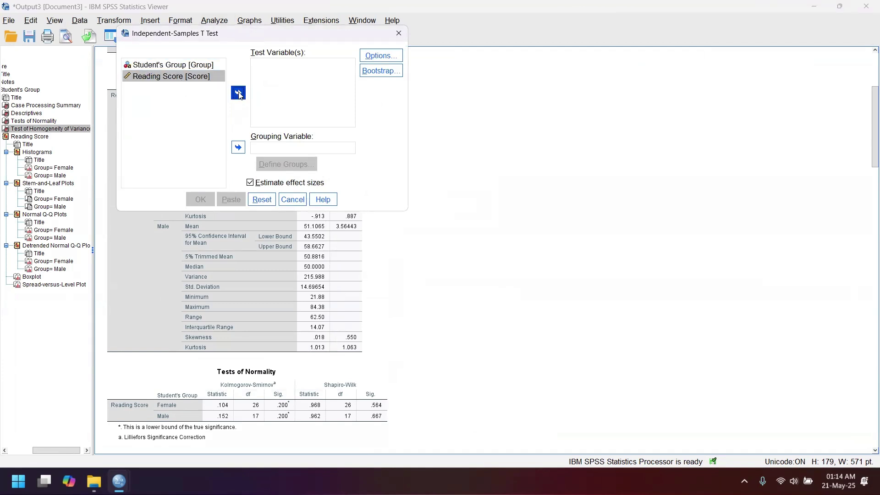
pyautogui.click(179, 68)
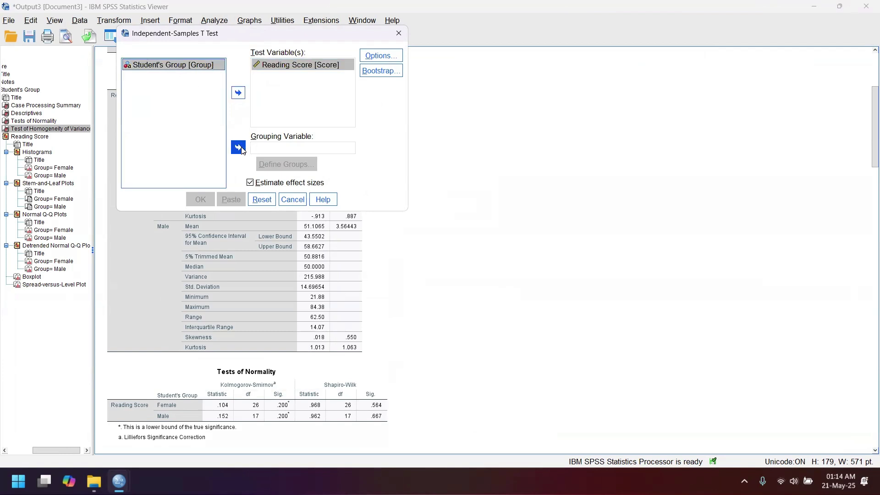
pyautogui.click(238, 148)
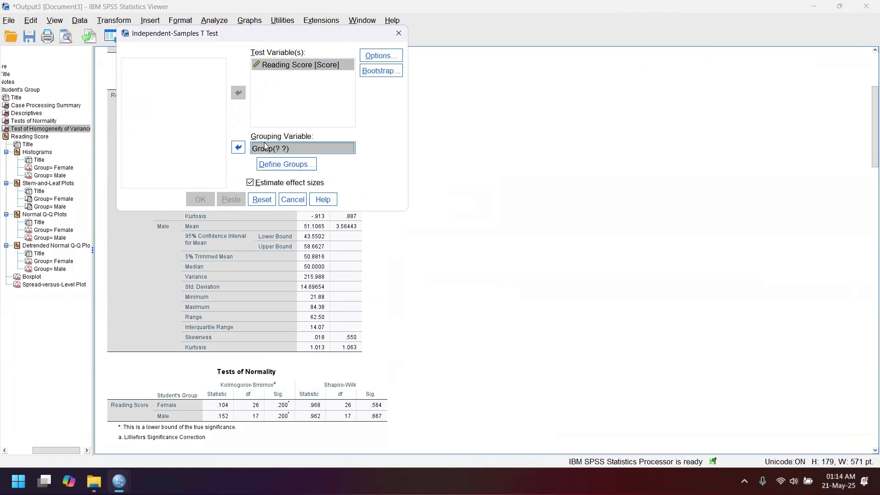
# Step: Define the grouping variable's groups as F for Group 1 and M for Group 2
pyautogui.click(291, 166)
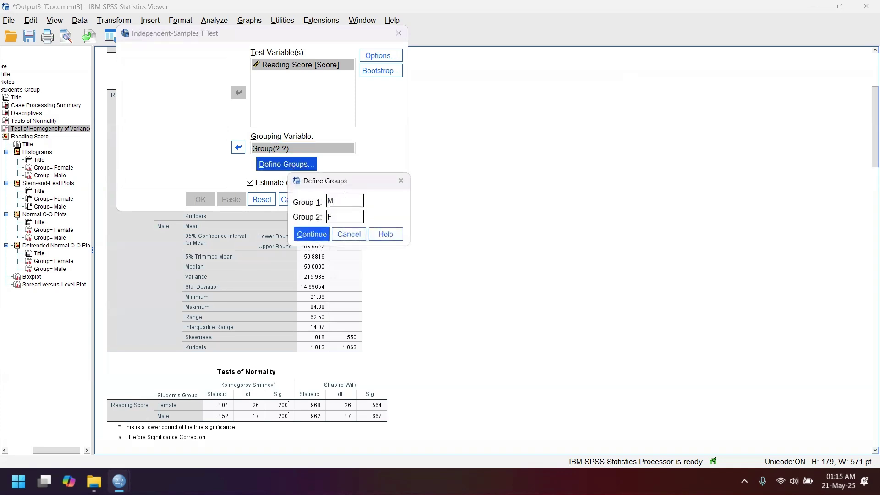
pyautogui.press('BackSpace')
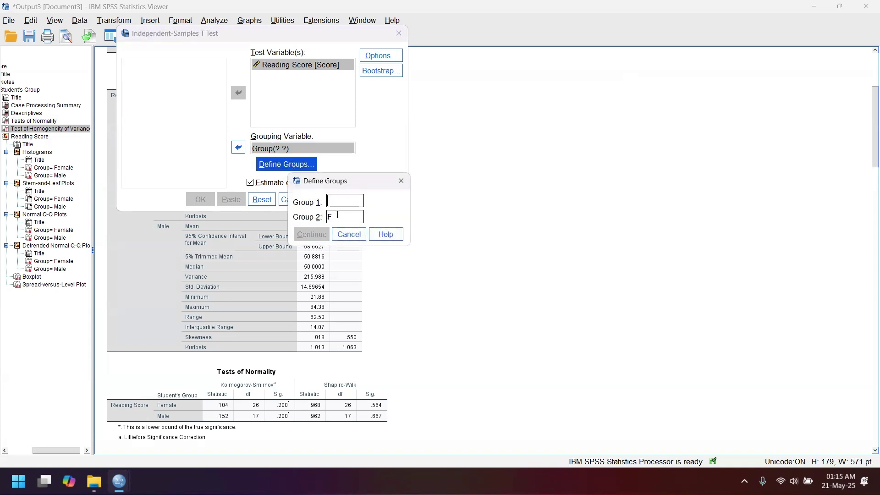
pyautogui.press('Tab')
pyautogui.press('BackSpace')
pyautogui.write('F')
pyautogui.write('M')
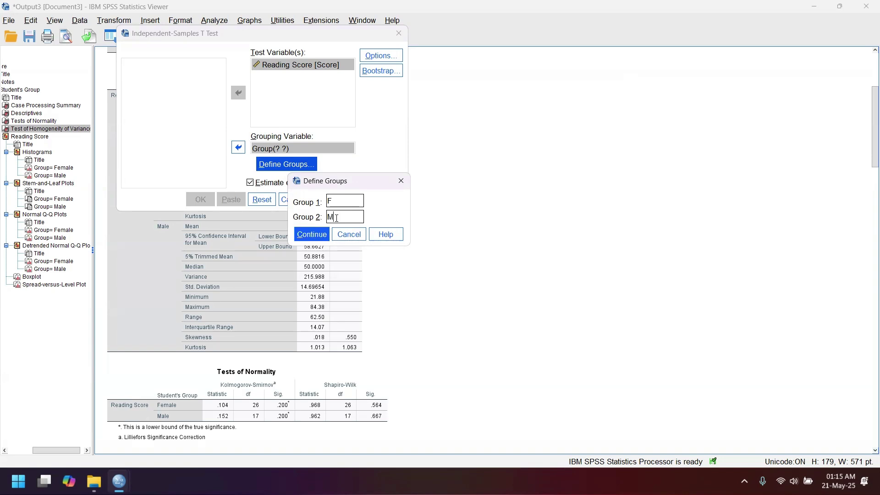
pyautogui.click(318, 235)
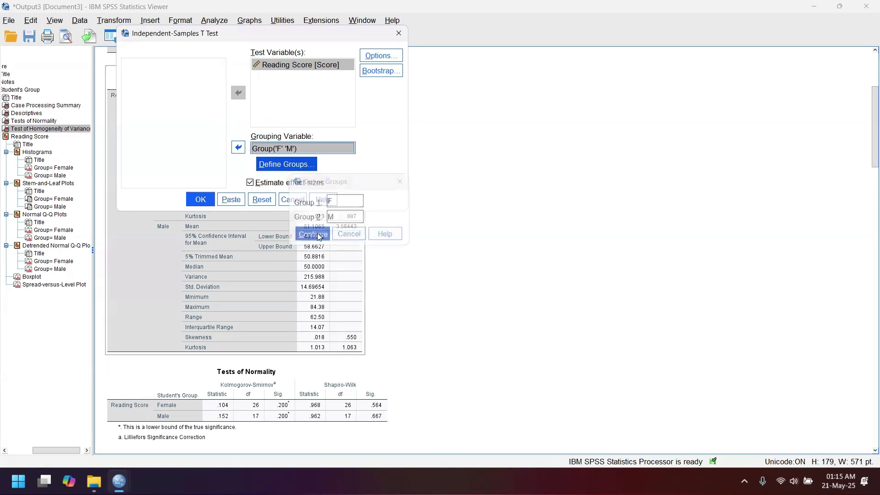
# Step: Run the independent-samples t-test and inspect the Group Statistics and Independent Samples Test tables
pyautogui.click(259, 151)
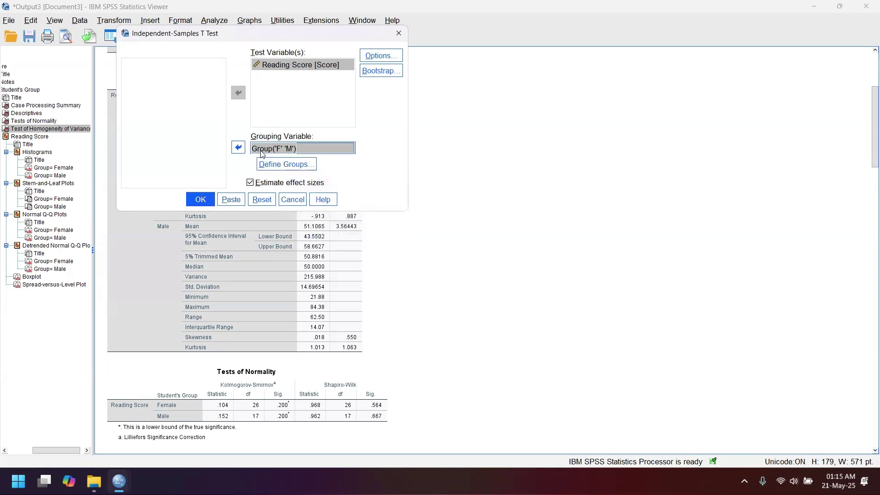
pyautogui.click(292, 152)
pyautogui.click(200, 200)
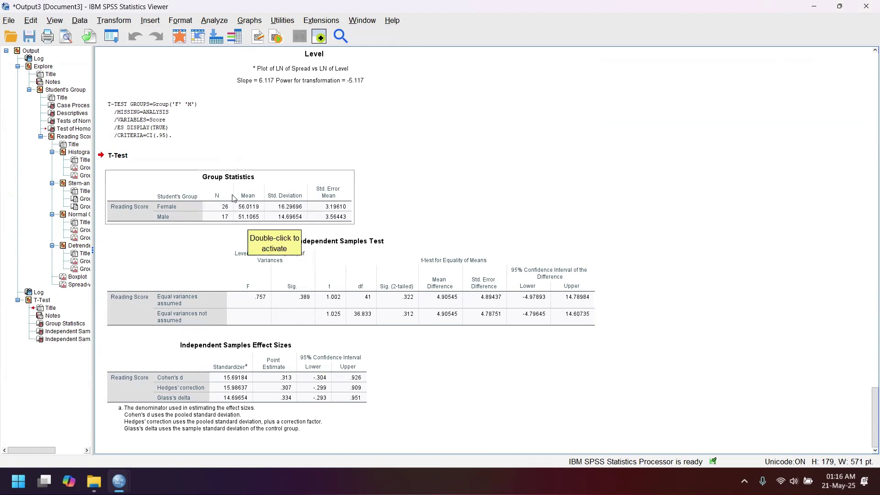
pyautogui.click(255, 205)
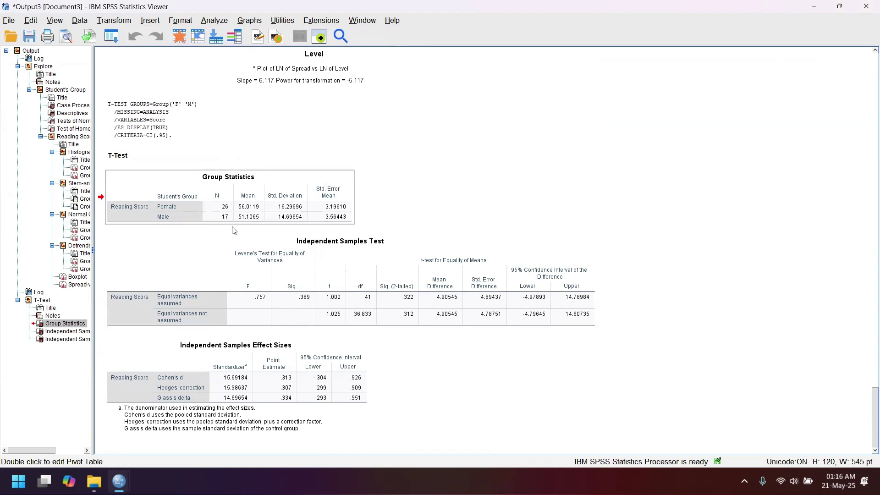
pyautogui.click(338, 283)
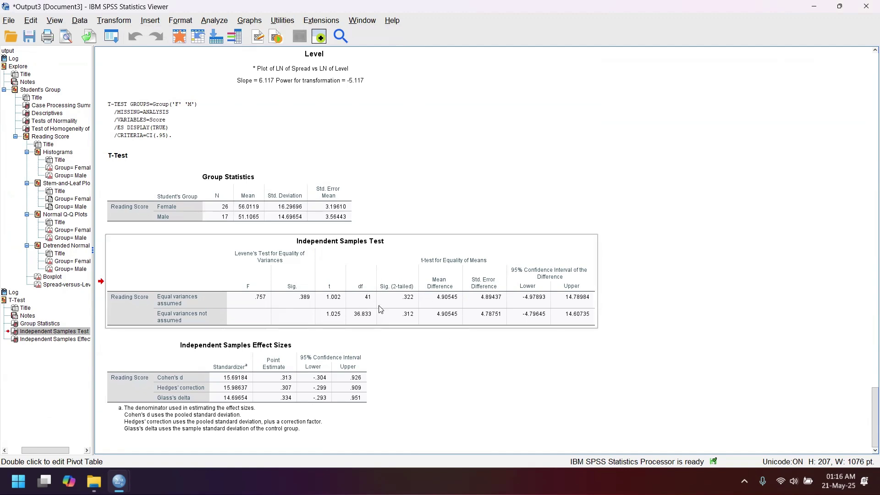
# Step: Switch to the T-test Procedure document in Word and compare the Female and Male means in the Step 3 Group Statistics table
pyautogui.press('super+ctrl+Right')
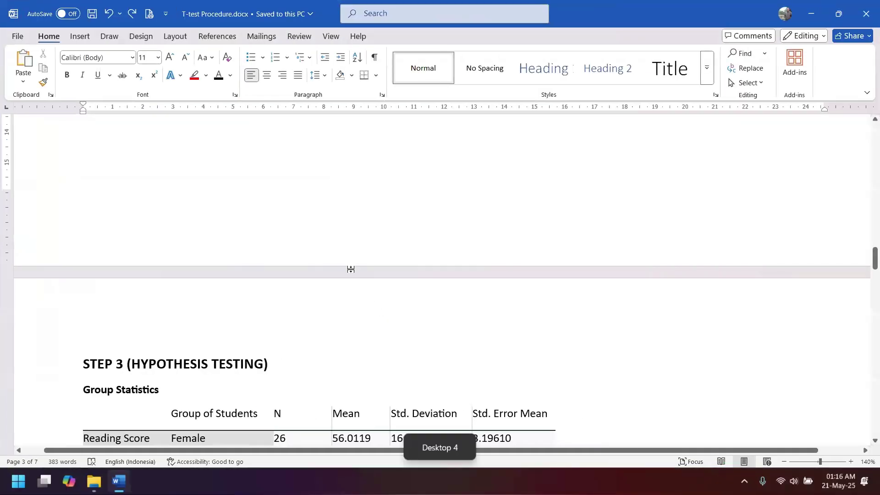
pyautogui.scroll(-3, 350, 268)
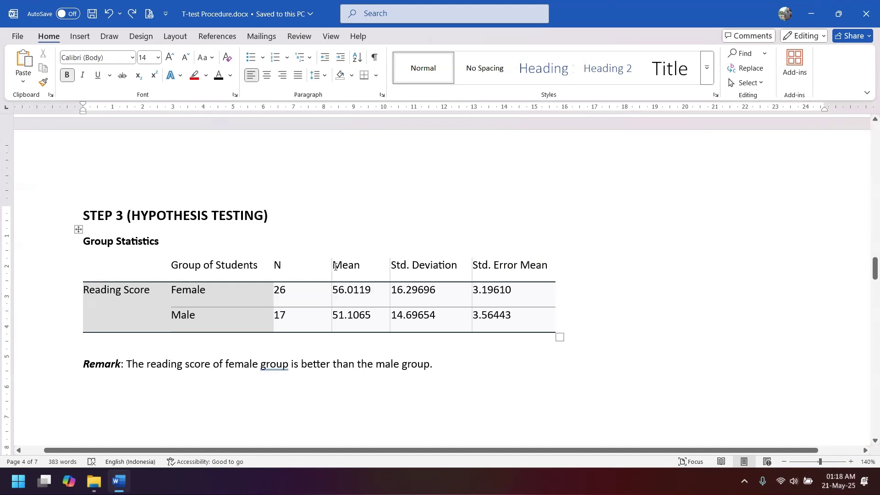
pyautogui.moveTo(333, 266)
pyautogui.mouseDown()
pyautogui.moveTo(362, 293)
pyautogui.moveTo(362, 318)
pyautogui.mouseUp()
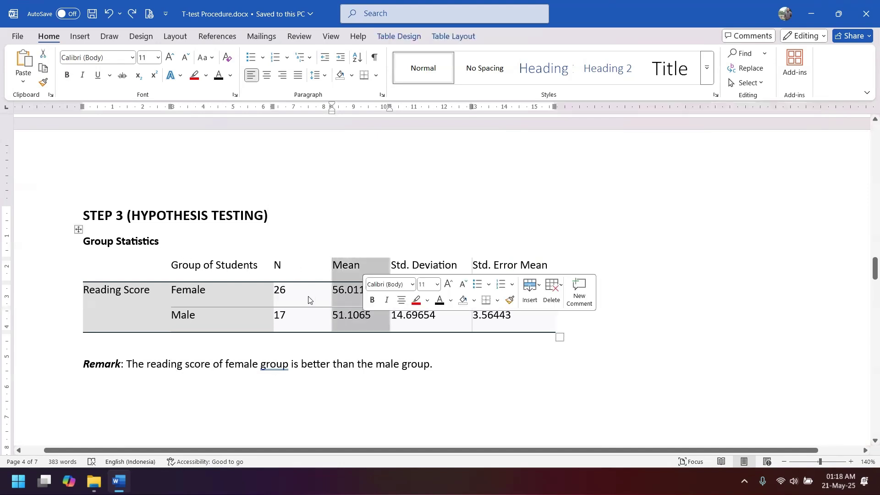
pyautogui.click(202, 296)
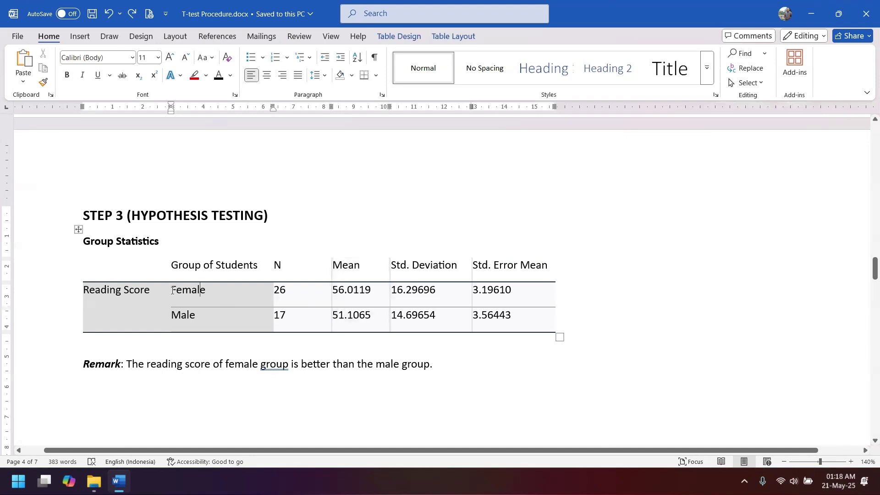
pyautogui.moveTo(172, 290); pyautogui.dragTo(360, 293)
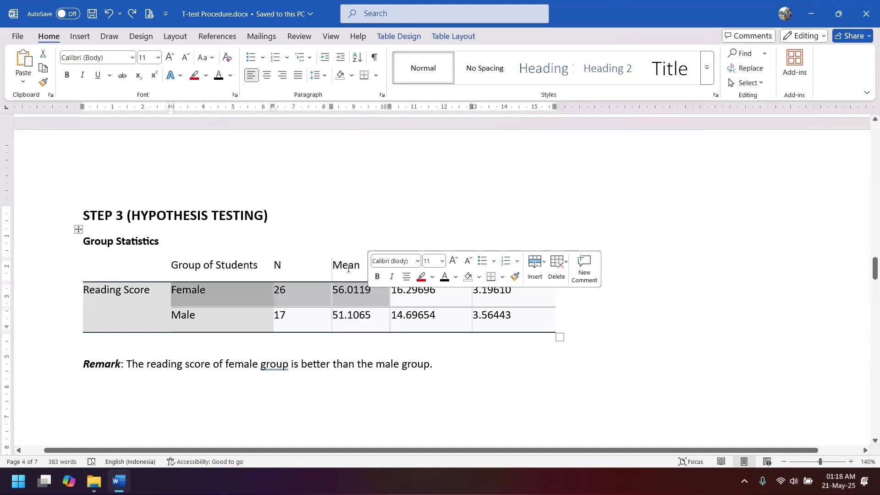
pyautogui.click(358, 295)
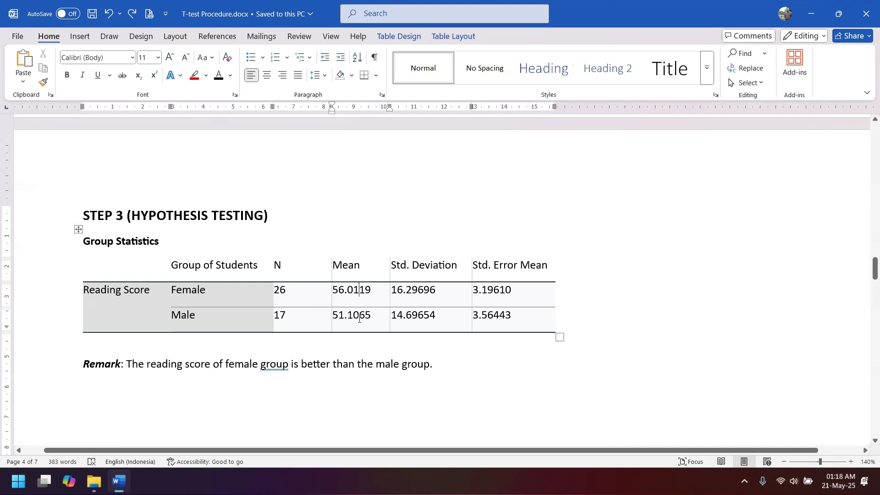
# Step: Read the remark below the Group Statistics table and relate it to the Mean column of both groups
pyautogui.moveTo(132, 364); pyautogui.dragTo(420, 369)
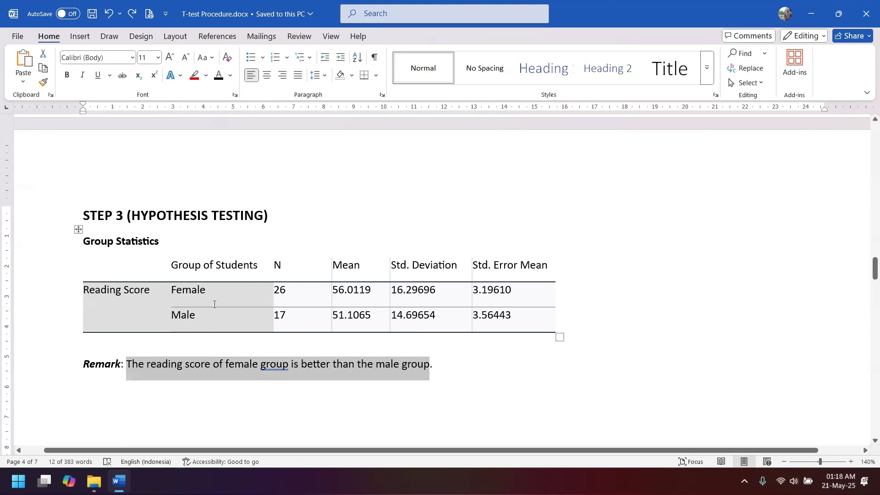
pyautogui.click(335, 274)
pyautogui.moveTo(334, 286); pyautogui.dragTo(368, 316)
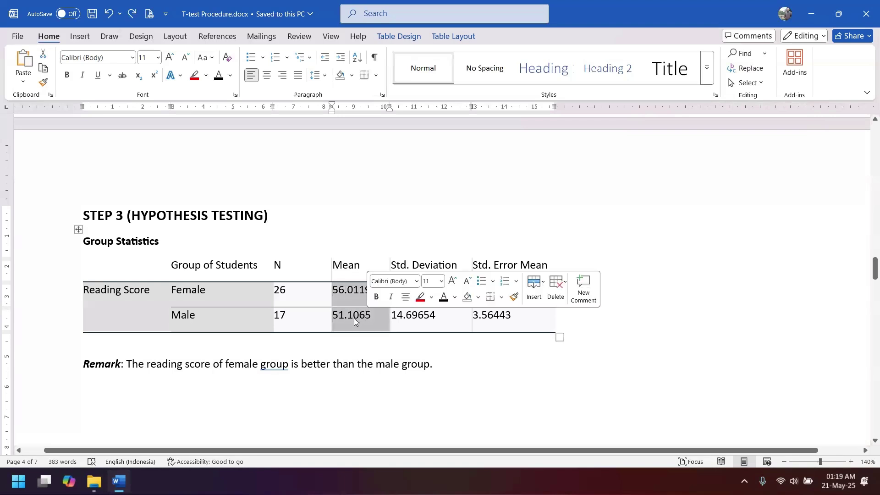
pyautogui.click(354, 318)
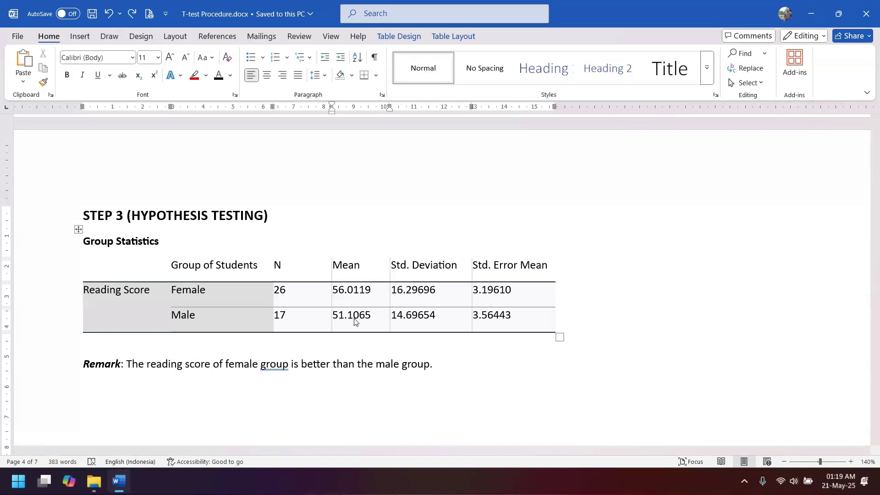
# Step: Review the Ho statement and the p<0.05 and p>0.05 decision rules above the Independent Samples Test table
pyautogui.scroll(-10, 355, 321)
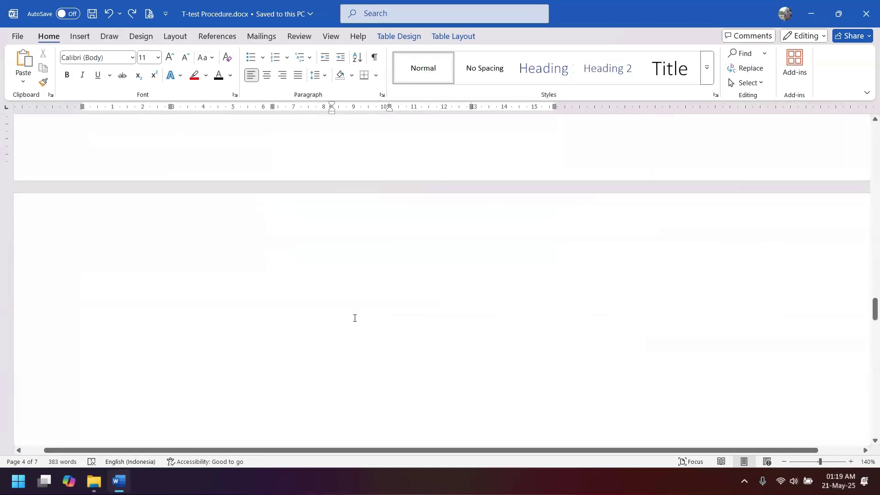
pyautogui.scroll(-8, 354, 318)
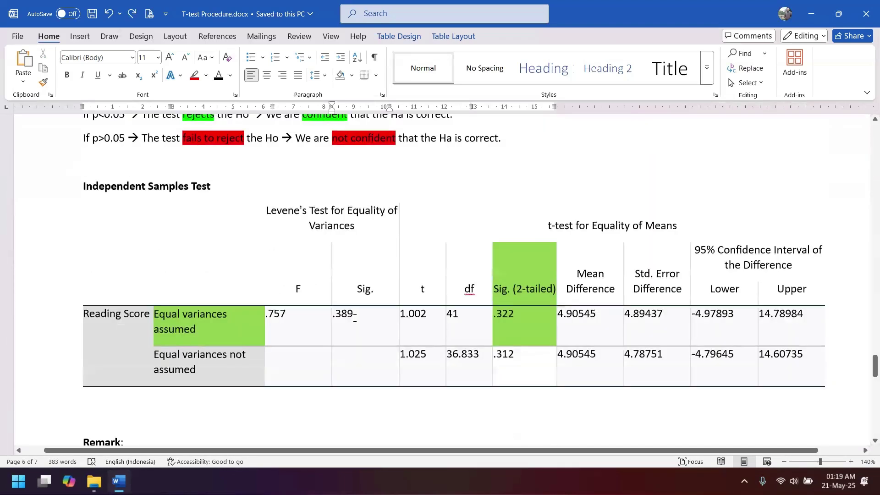
pyautogui.scroll(1, 525, 276)
pyautogui.scroll(1, 524, 276)
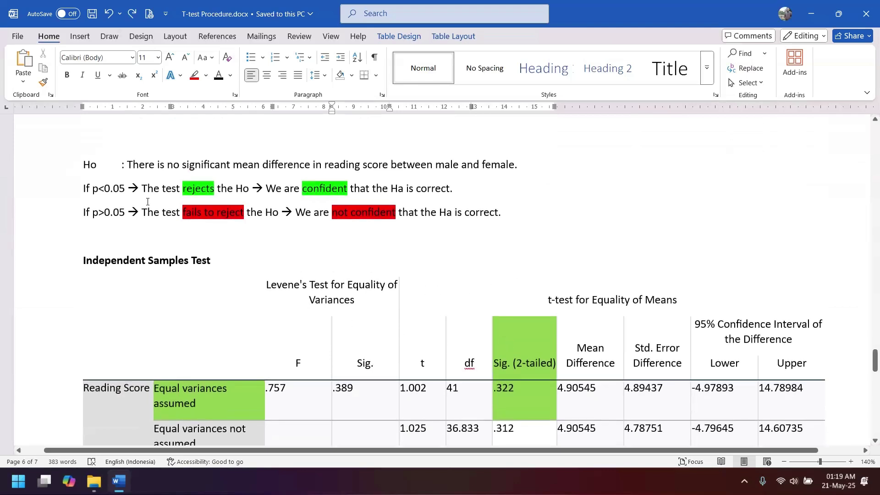
pyautogui.click(83, 167)
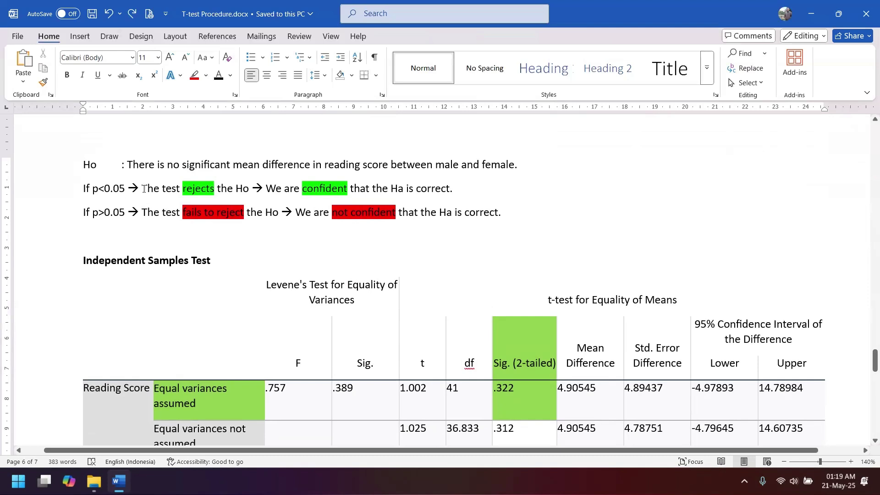
pyautogui.moveTo(143, 189); pyautogui.dragTo(453, 193)
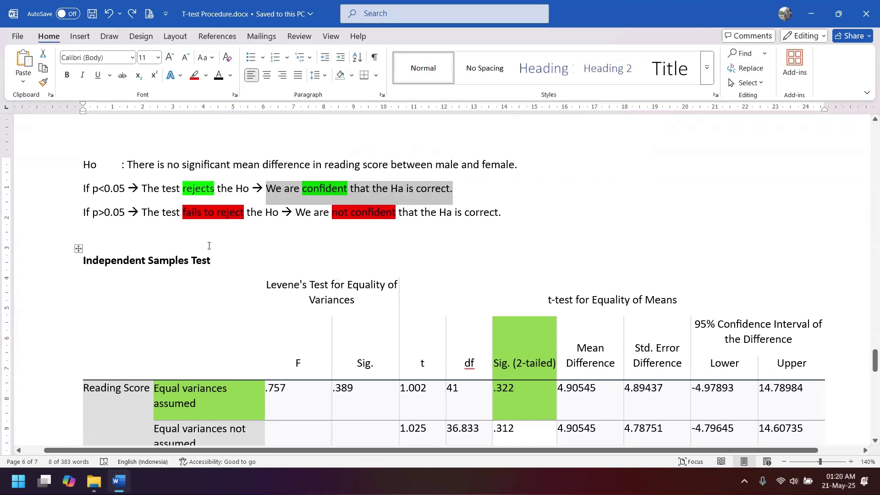
pyautogui.moveTo(83, 213); pyautogui.dragTo(503, 218)
pyautogui.click(146, 213)
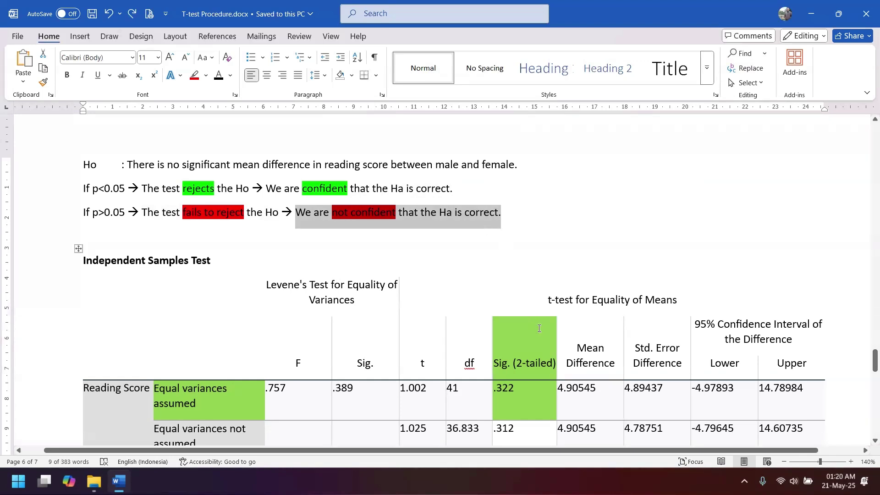
# Step: Examine the two equal-variances rows and the Sig. (2-tailed) column of the Independent Samples Test table
pyautogui.scroll(-3, 539, 328)
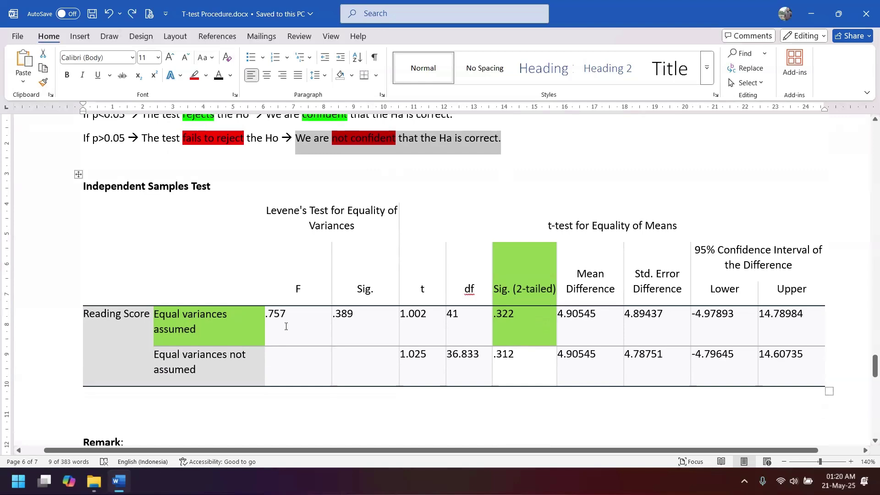
pyautogui.moveTo(188, 327); pyautogui.dragTo(777, 365)
pyautogui.click(514, 320)
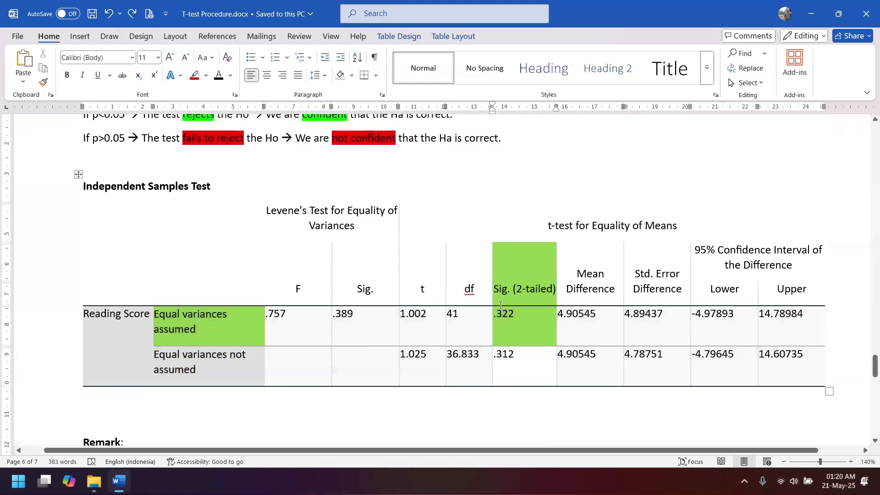
# Step: Return to the Test of Homogeneity of Variances section and review which equal-variances row its p>0.05 rule prescribes for the t-test
pyautogui.scroll(15, 501, 305)
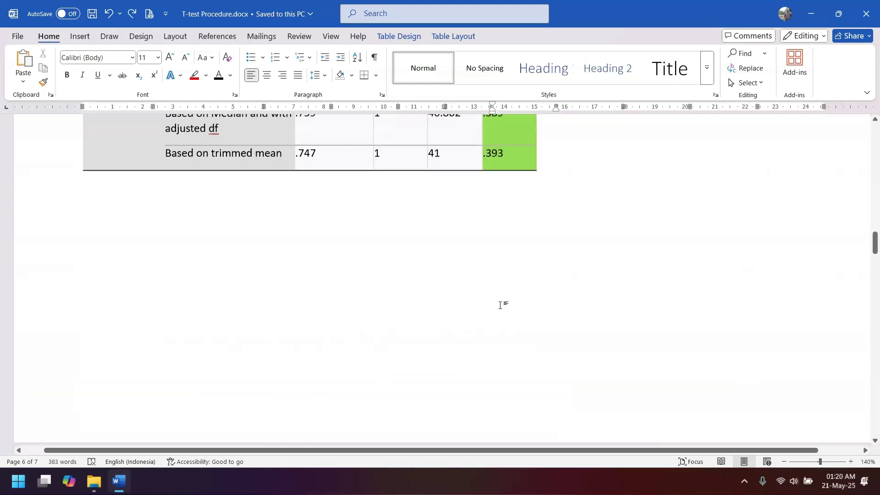
pyautogui.scroll(-8, 501, 305)
pyautogui.scroll(12, 500, 305)
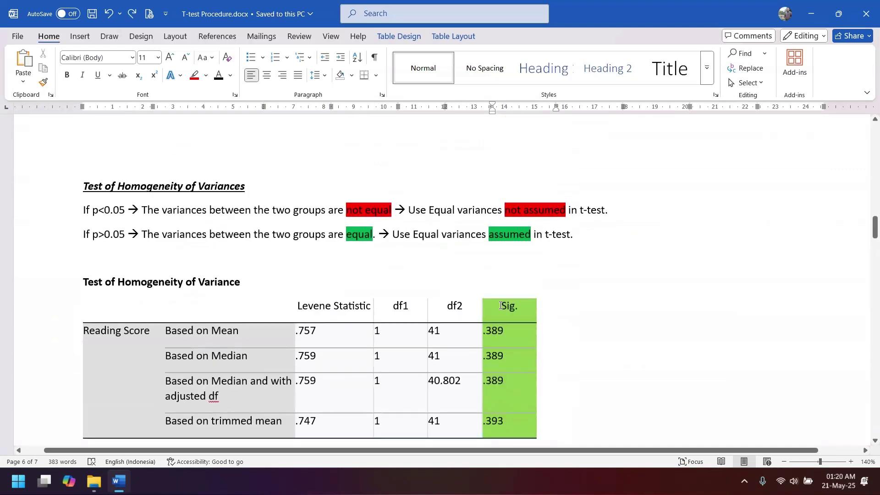
pyautogui.scroll(-1, 500, 305)
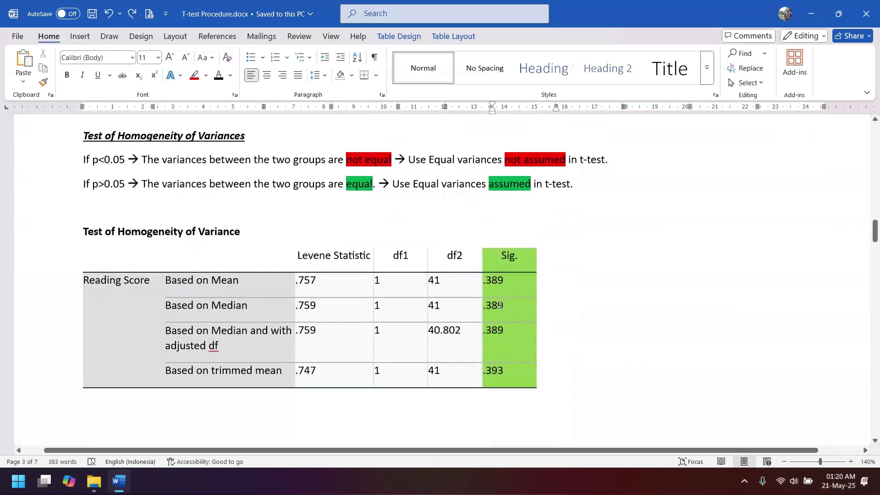
pyautogui.scroll(-1, 501, 305)
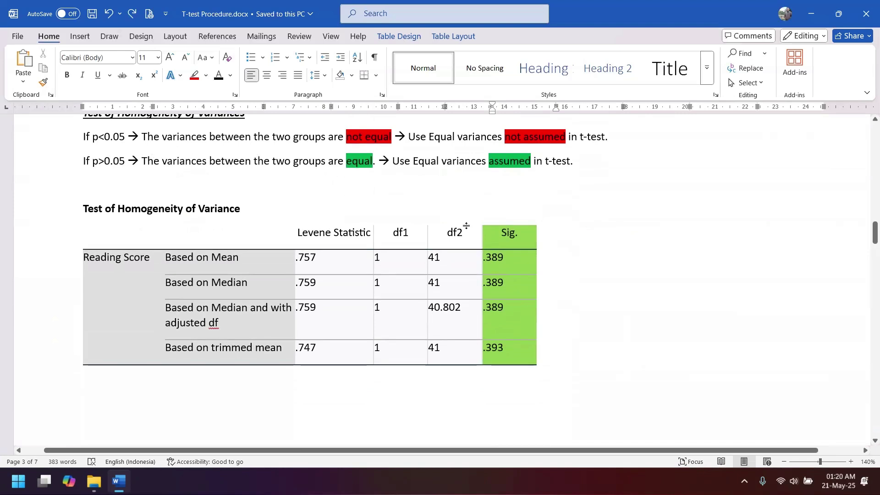
pyautogui.click(107, 164)
pyautogui.moveTo(107, 163); pyautogui.dragTo(370, 173)
pyautogui.click(455, 192)
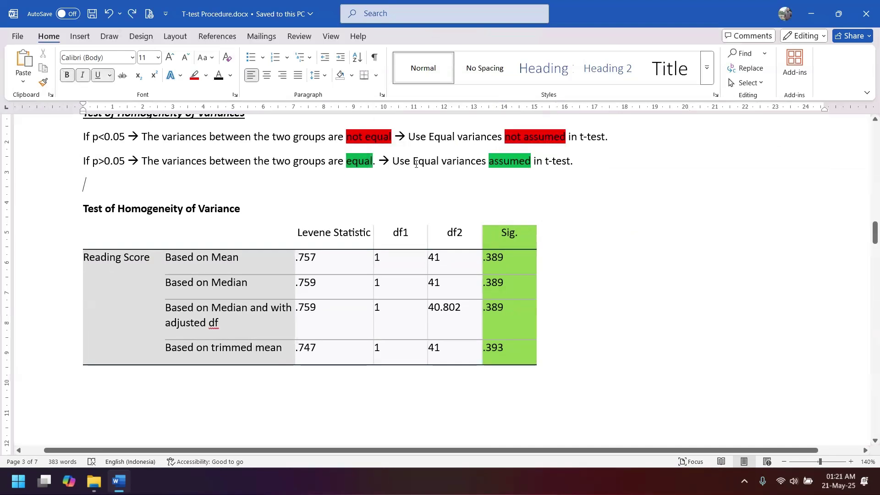
pyautogui.moveTo(420, 162); pyautogui.dragTo(573, 164)
# Step: Go back to the Independent Samples Test table and compare its Equal variances assumed and Equal variances not assumed rows
pyautogui.scroll(-10, 413, 250)
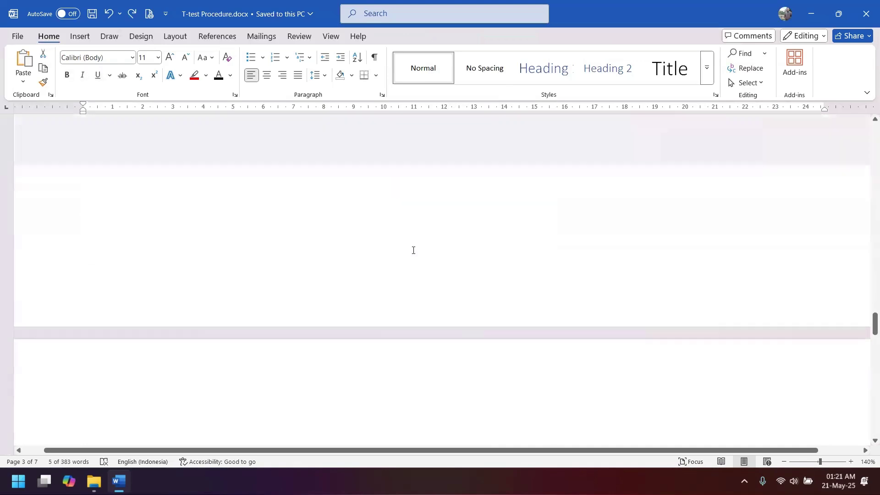
pyautogui.scroll(-5, 413, 250)
pyautogui.scroll(3, 413, 250)
pyautogui.scroll(-1, 413, 250)
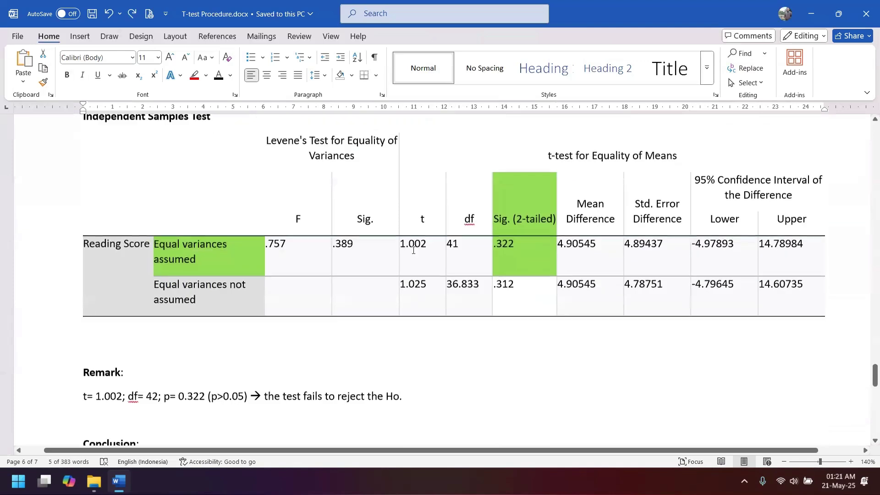
pyautogui.scroll(3, 413, 250)
pyautogui.scroll(-1, 413, 250)
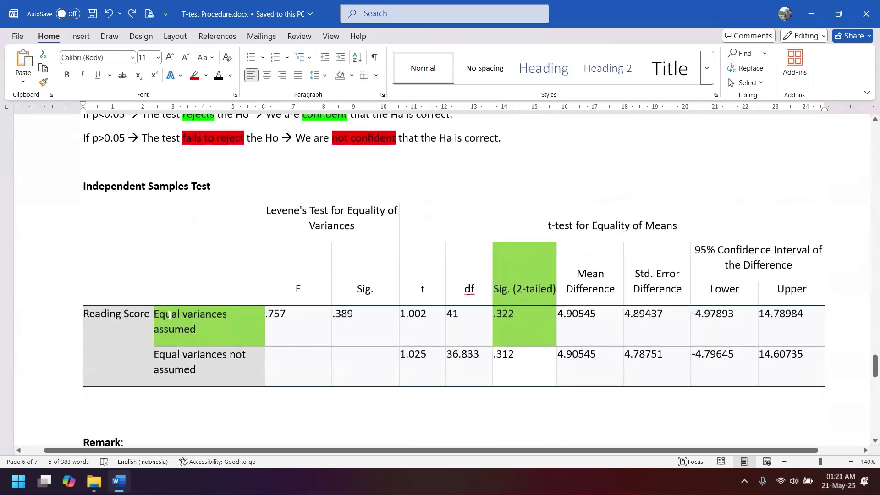
pyautogui.moveTo(169, 315); pyautogui.dragTo(791, 325)
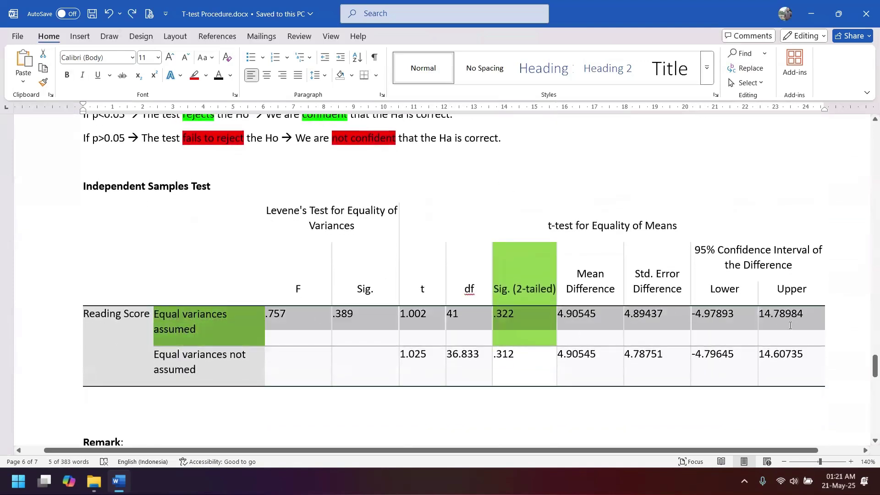
pyautogui.click(220, 315)
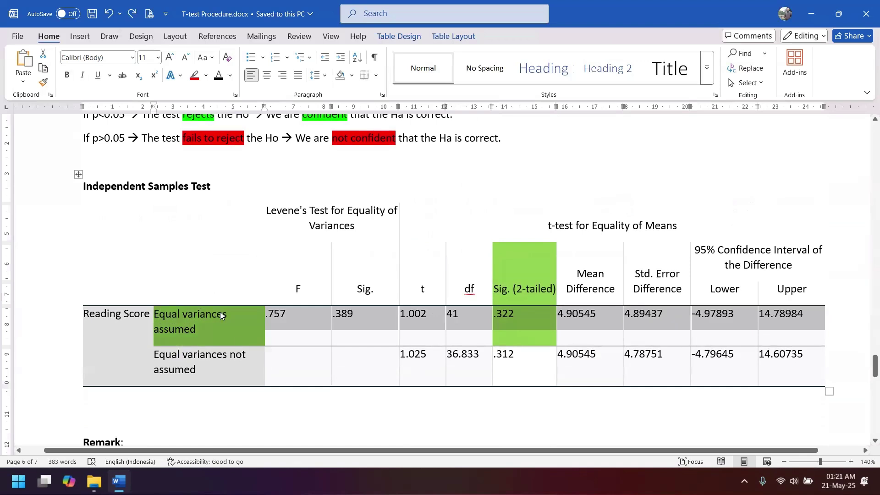
pyautogui.moveTo(180, 357); pyautogui.dragTo(803, 362)
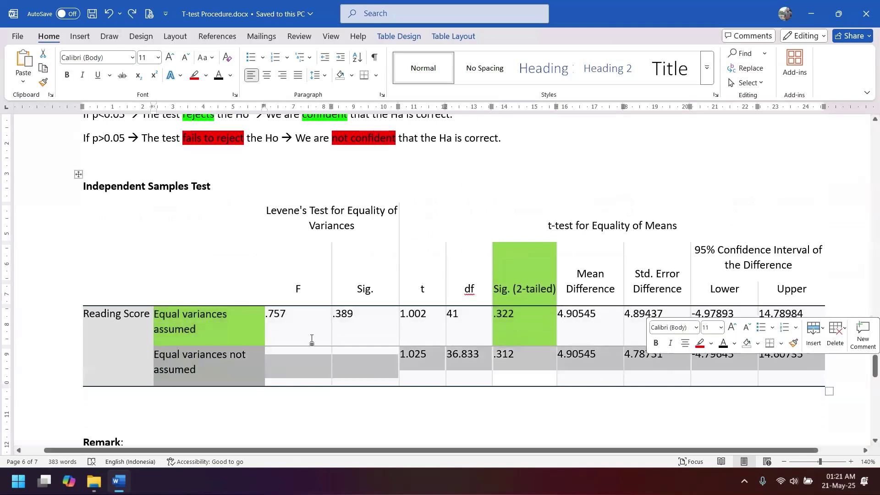
pyautogui.moveTo(169, 318); pyautogui.dragTo(787, 316)
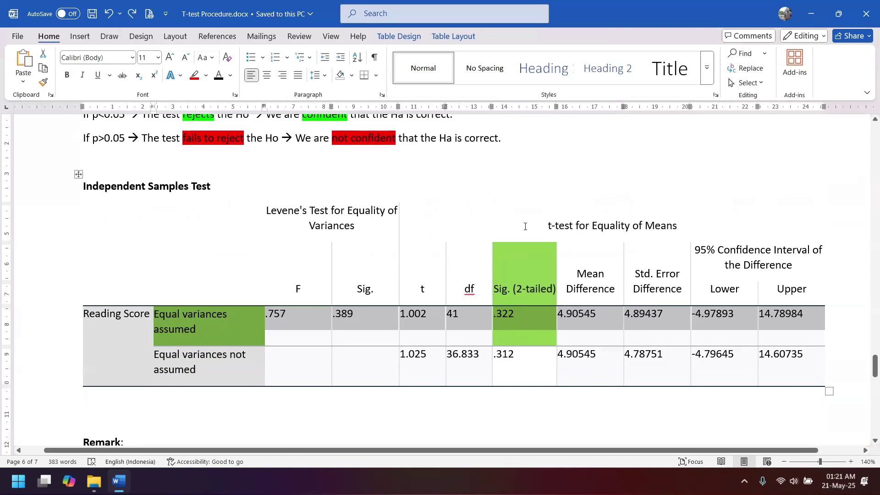
# Step: Check the Sig. (2-tailed) value in the Equal variances assumed row against the p>0.05 decision rule above the table
pyautogui.moveTo(425, 286); pyautogui.dragTo(809, 322)
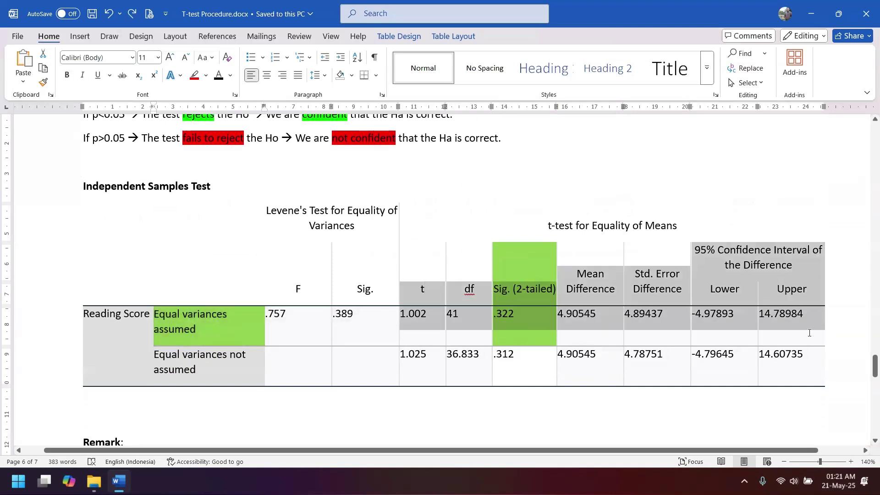
pyautogui.click(521, 291)
pyautogui.scroll(3, 236, 234)
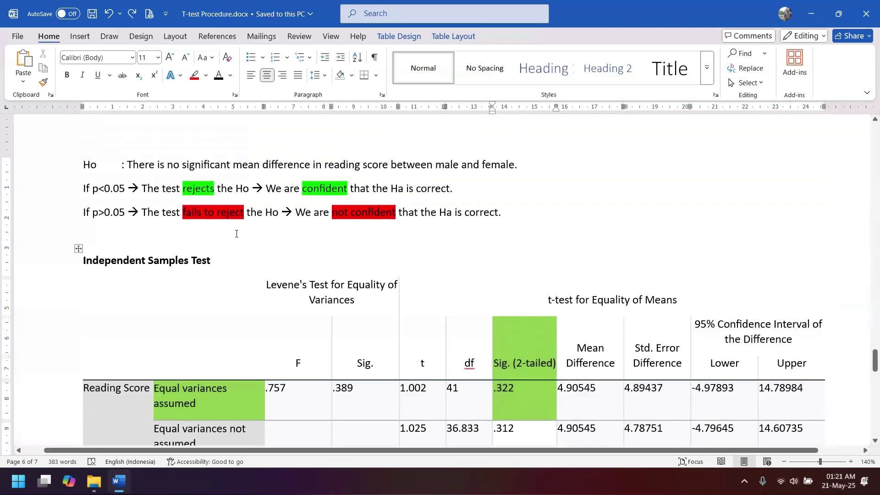
pyautogui.moveTo(93, 212); pyautogui.dragTo(139, 213)
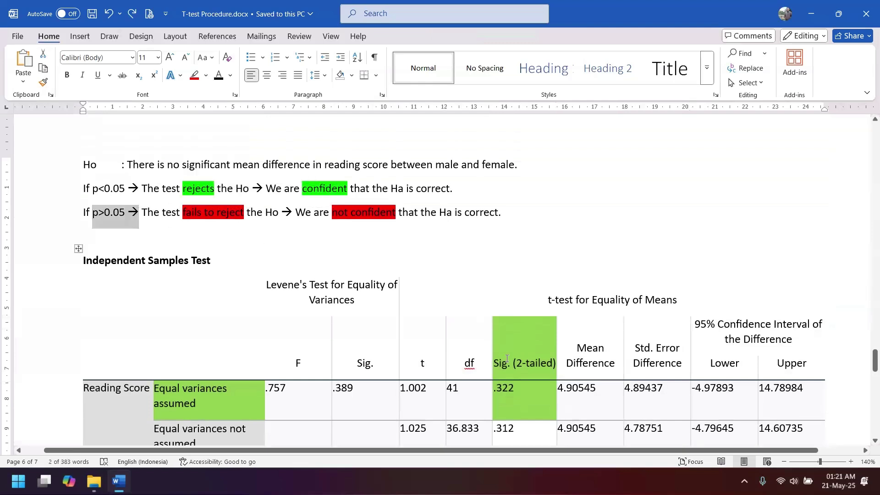
pyautogui.click(521, 363)
pyautogui.scroll(-3, 509, 339)
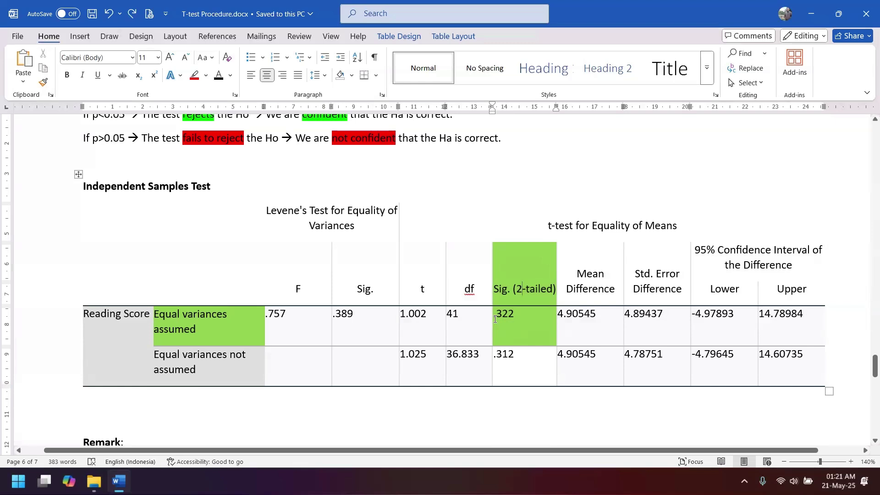
pyautogui.scroll(3, 339, 251)
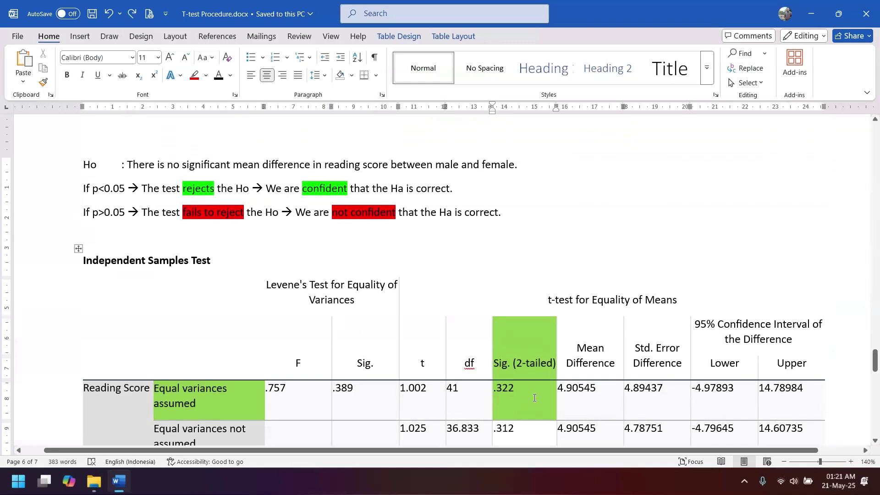
pyautogui.click(504, 393)
pyautogui.click(147, 212)
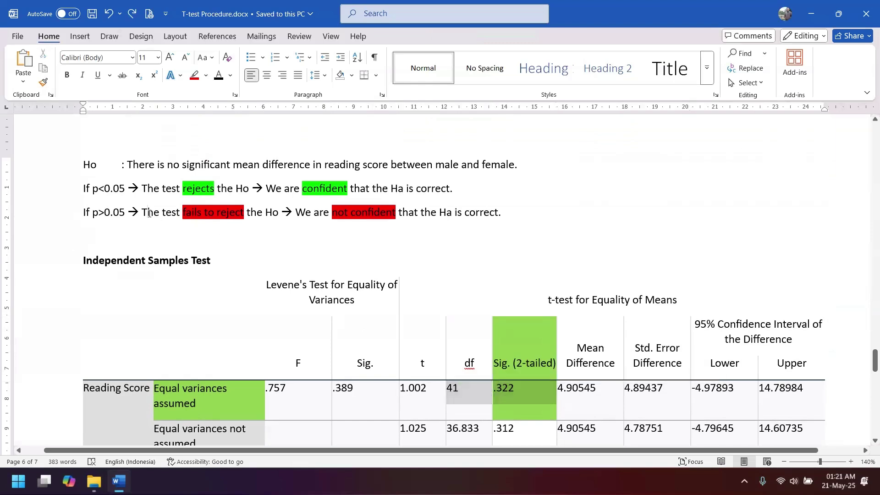
# Step: Read the t, df and p remark below the Independent Samples Test table and relate its decision to the Ho statement
pyautogui.scroll(-5, 180, 259)
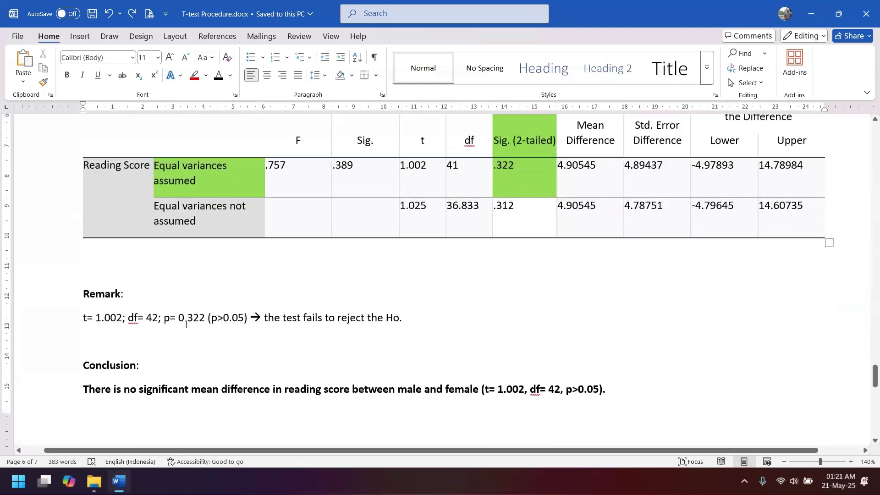
pyautogui.click(77, 316)
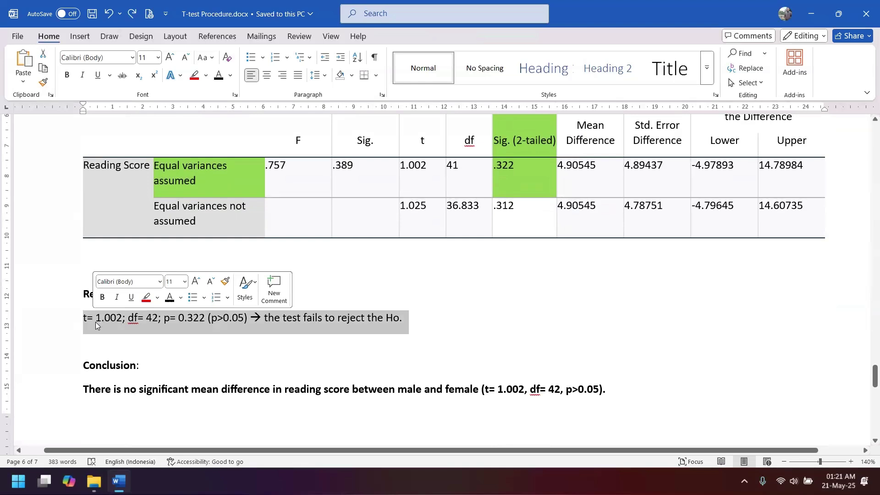
pyautogui.click(135, 320)
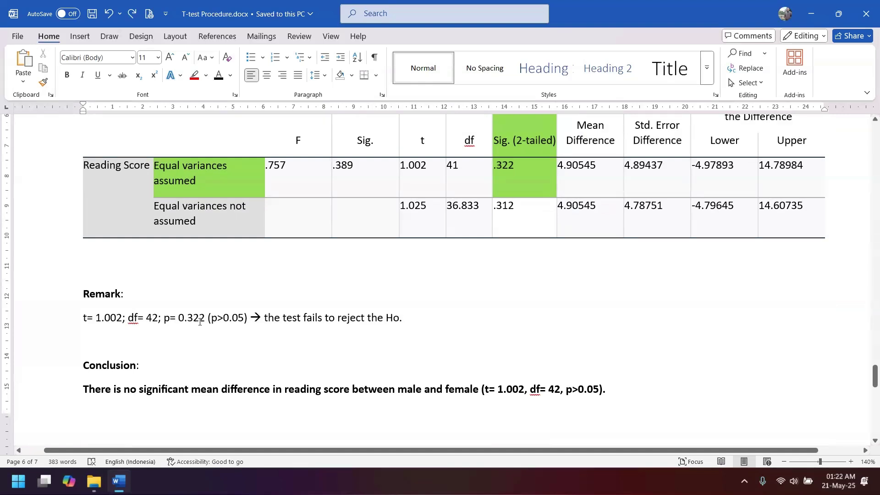
pyautogui.moveTo(210, 319); pyautogui.dragTo(402, 324)
pyautogui.click(264, 319)
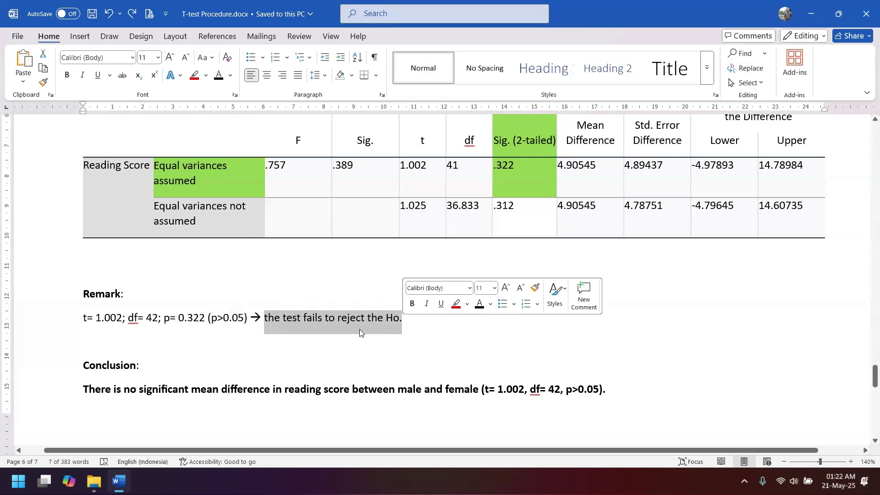
pyautogui.scroll(9, 360, 329)
pyautogui.scroll(-3, 360, 329)
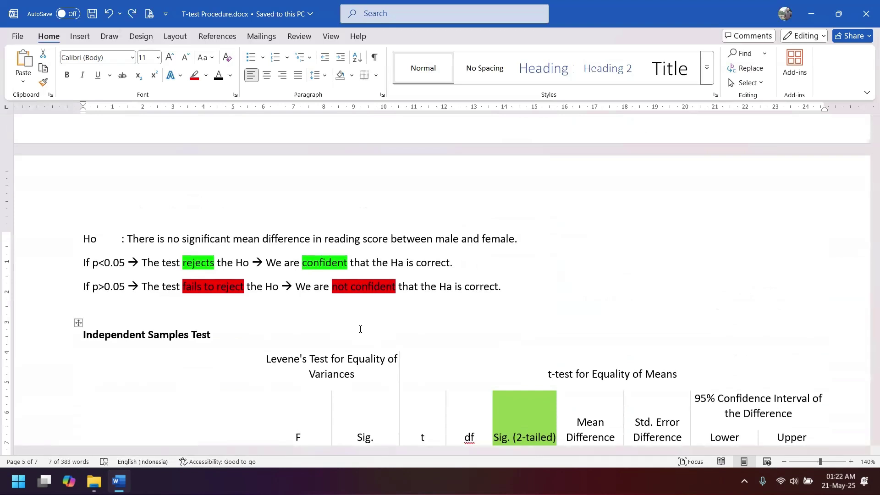
# Step: Read the Conclusion sentence on the male and female reading scores, including the test statistics in parentheses
pyautogui.scroll(-10, 361, 329)
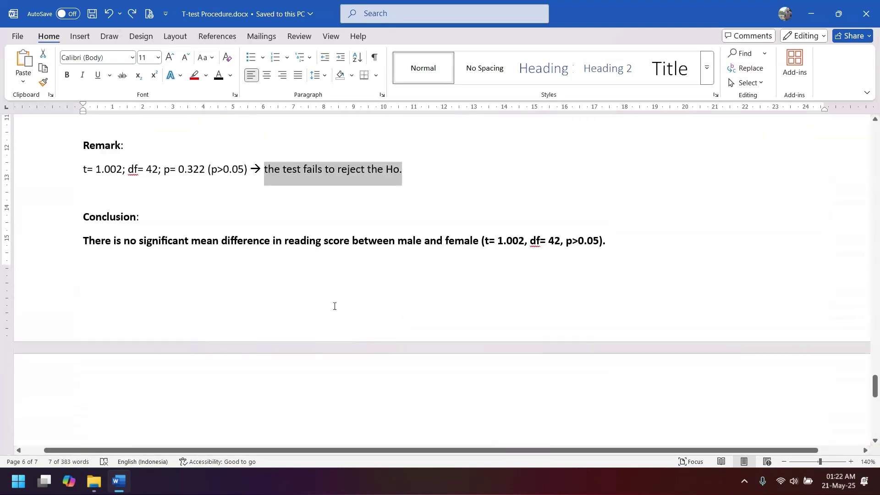
pyautogui.scroll(3, 334, 306)
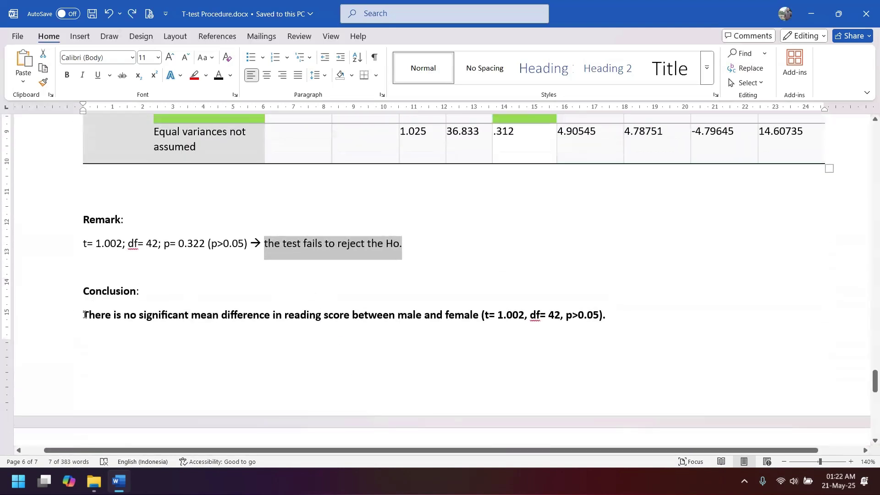
pyautogui.moveTo(86, 314); pyautogui.dragTo(467, 317)
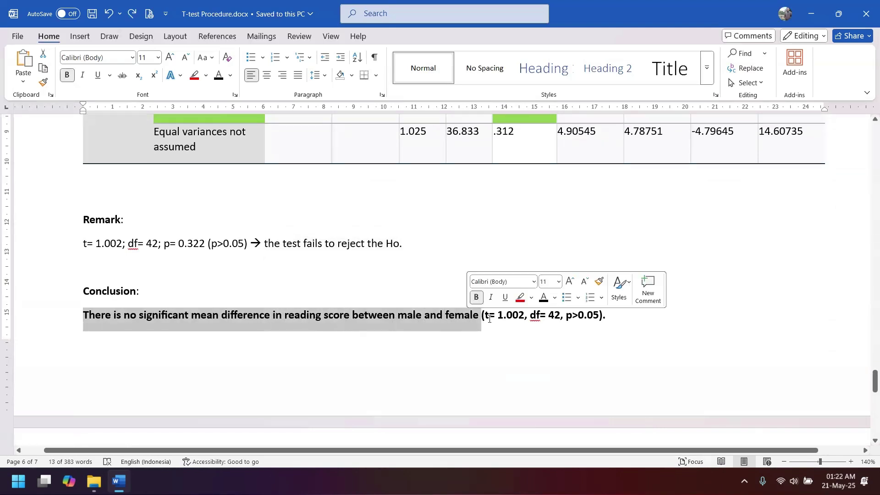
pyautogui.click(514, 323)
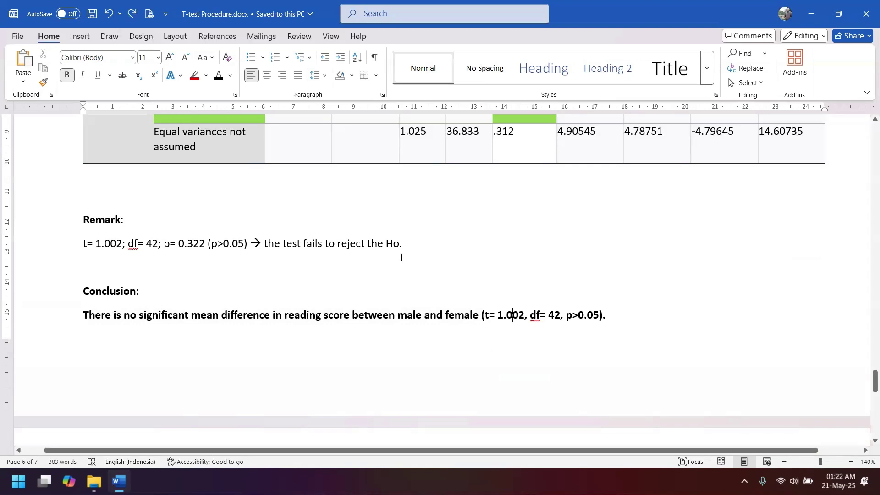
# Step: Go back to the Step 3 Group Statistics table and highlight the Mean column for both student groups
pyautogui.scroll(10, 401, 255)
pyautogui.scroll(20, 437, 252)
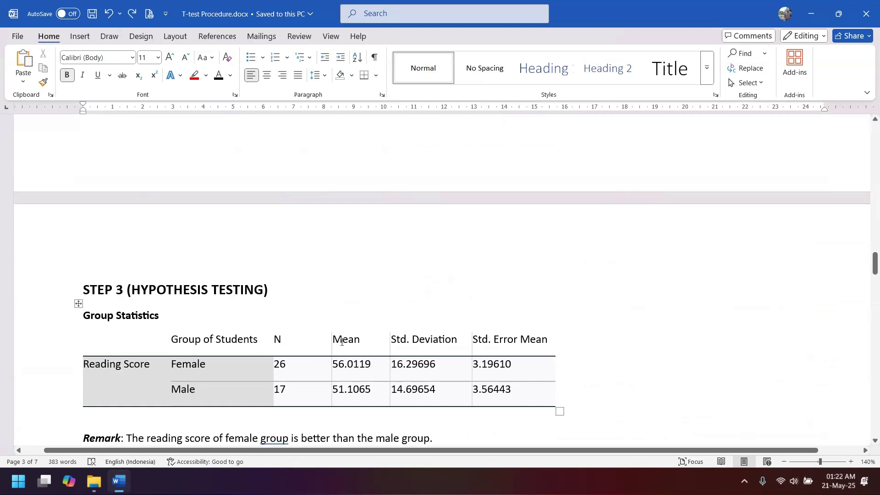
pyautogui.moveTo(342, 340); pyautogui.dragTo(363, 393)
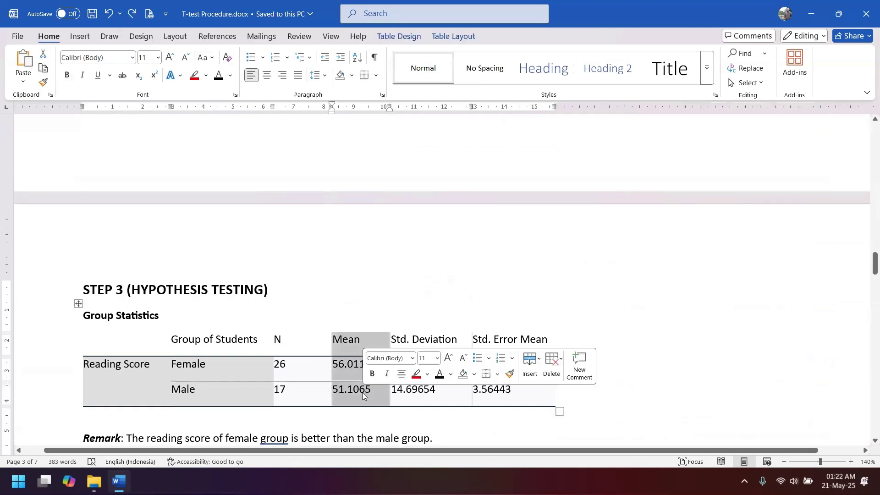
# Step: Return to the Conclusion and reread the full sentence, highlighting the phrase "no significant mean difference"
pyautogui.scroll(-15, 351, 394)
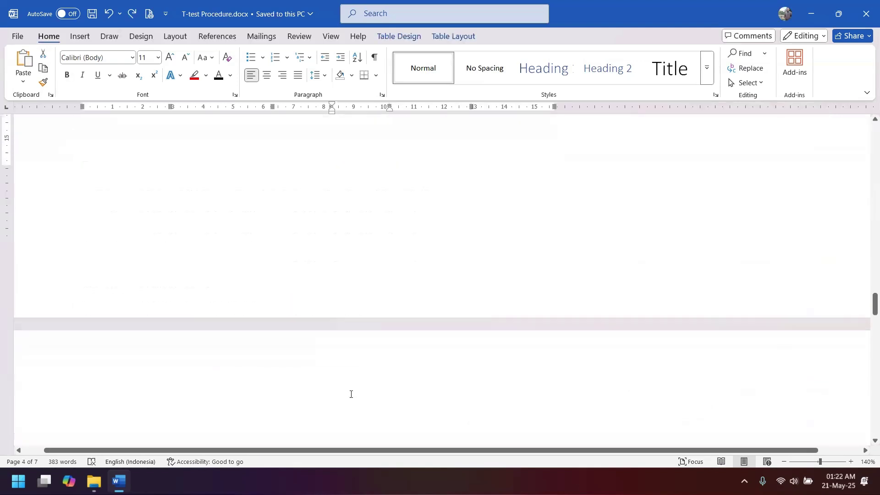
pyautogui.scroll(-5, 350, 394)
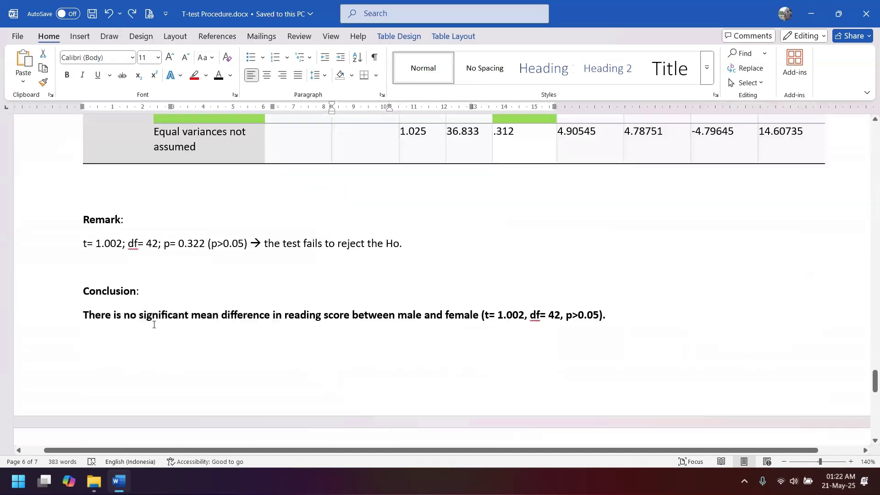
pyautogui.moveTo(124, 316); pyautogui.dragTo(263, 314)
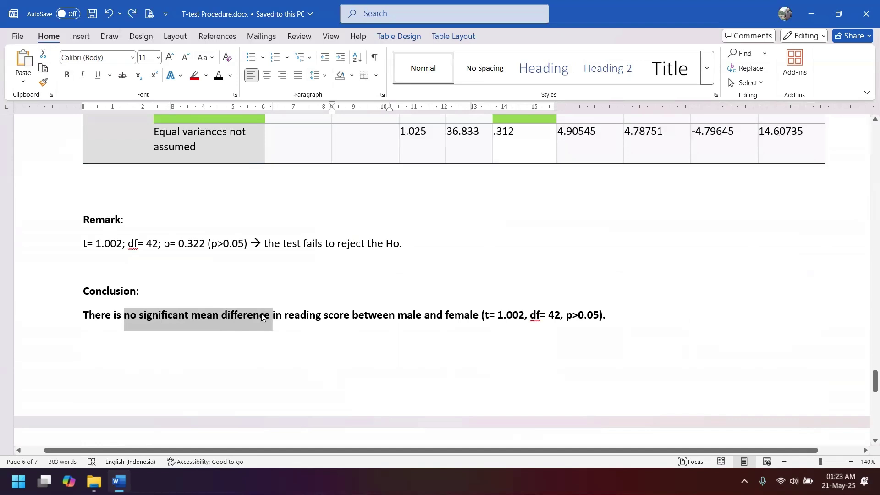
pyautogui.click(130, 315)
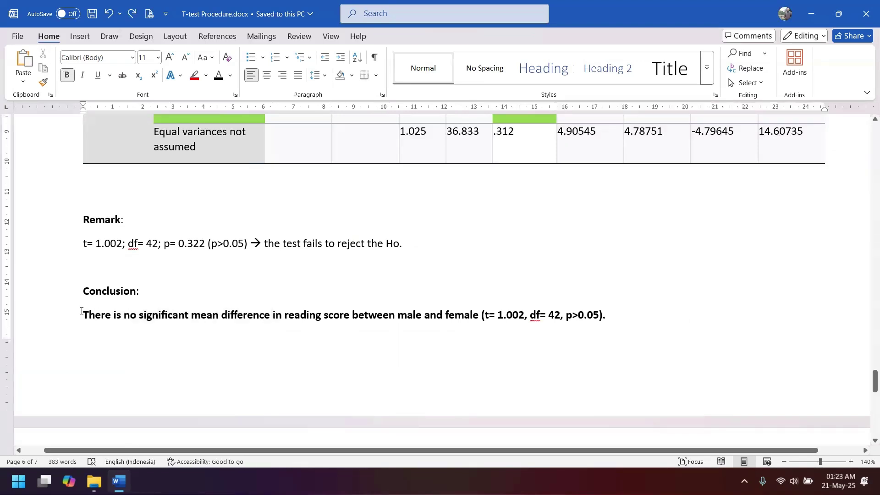
pyautogui.moveTo(83, 316); pyautogui.dragTo(610, 313)
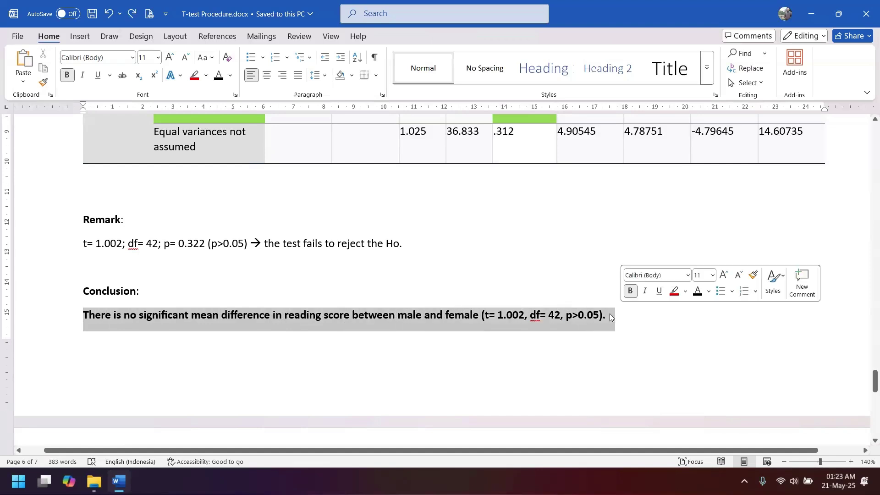
pyautogui.click(400, 320)
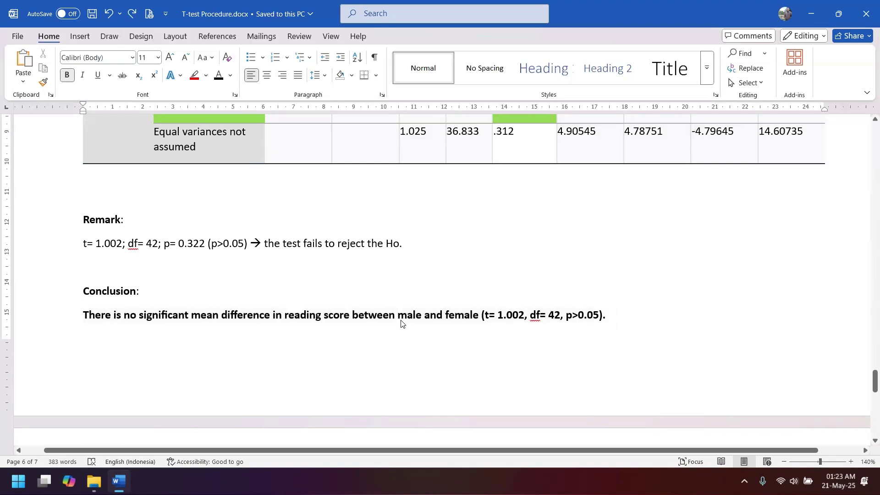